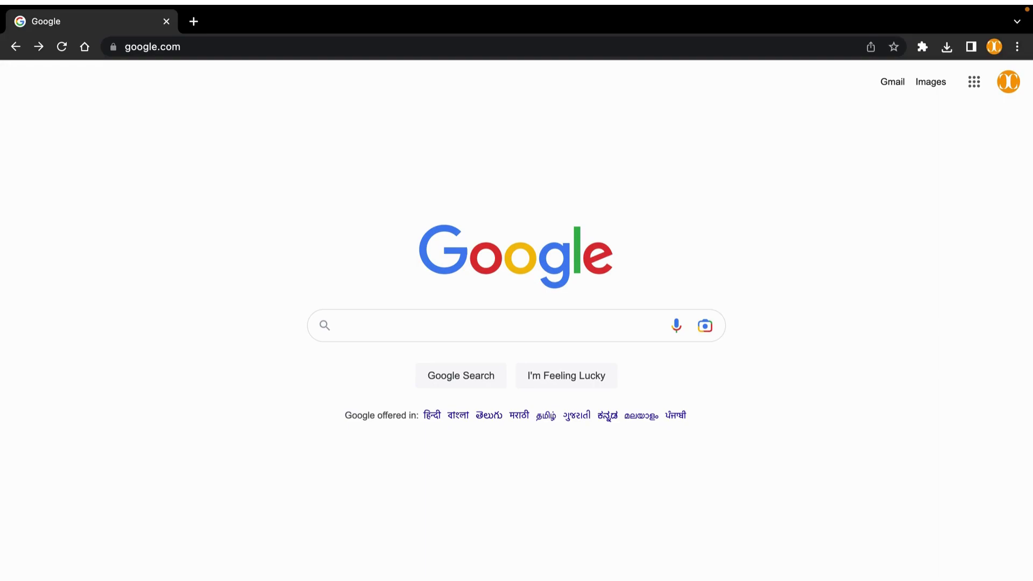
Search Google for 'latex software' and open the Softonic 'LaTeX Project - Download' result
{"action": "left_click", "coordinate": [453, 331]}
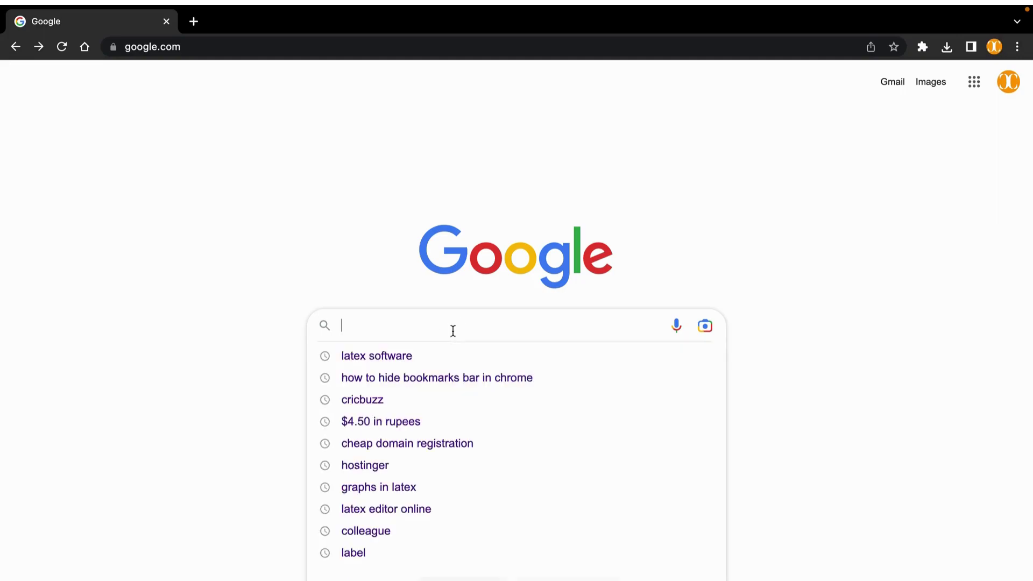
{"action": "left_click", "coordinate": [407, 358]}
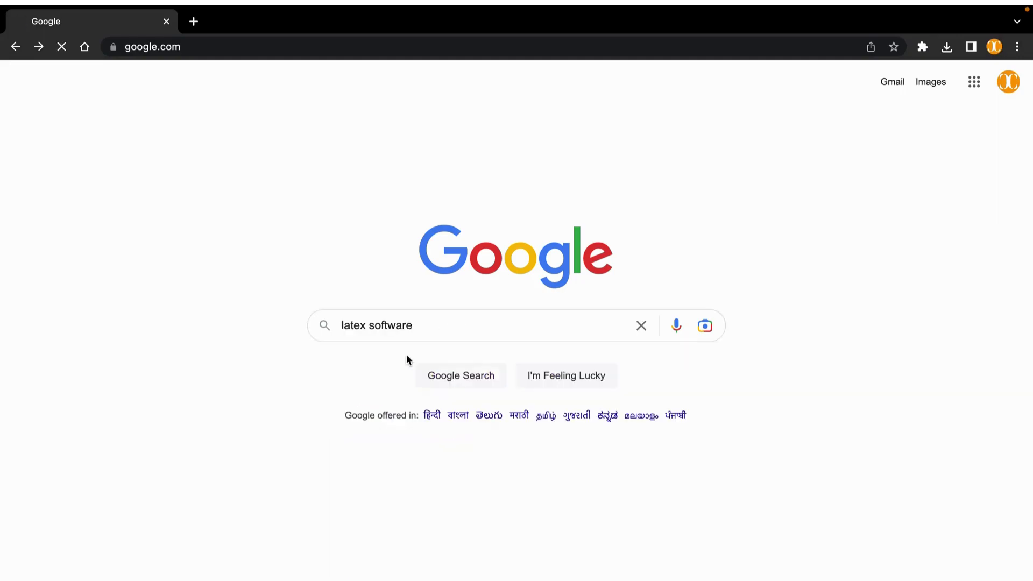
{"action": "scroll", "coordinate": [387, 409], "scroll_direction": "down", "scroll_amount": 7}
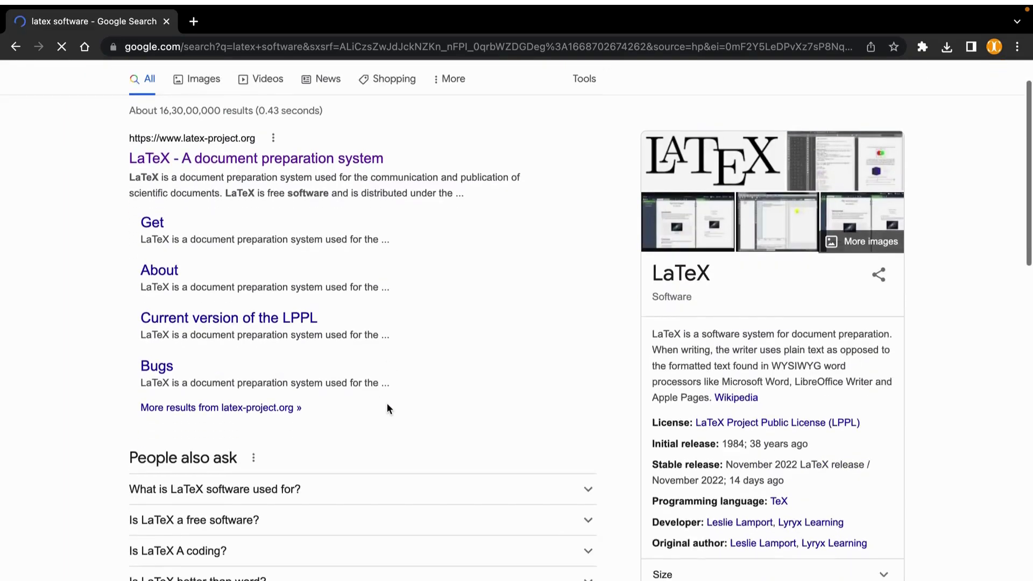
{"action": "scroll", "coordinate": [376, 528], "scroll_direction": "down", "scroll_amount": 2}
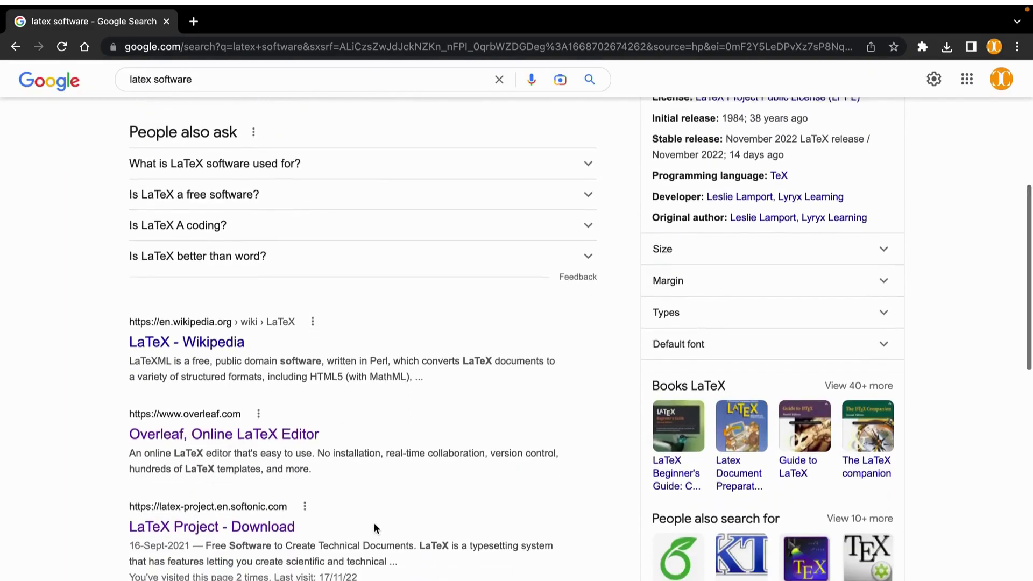
{"action": "left_click", "coordinate": [251, 451]}
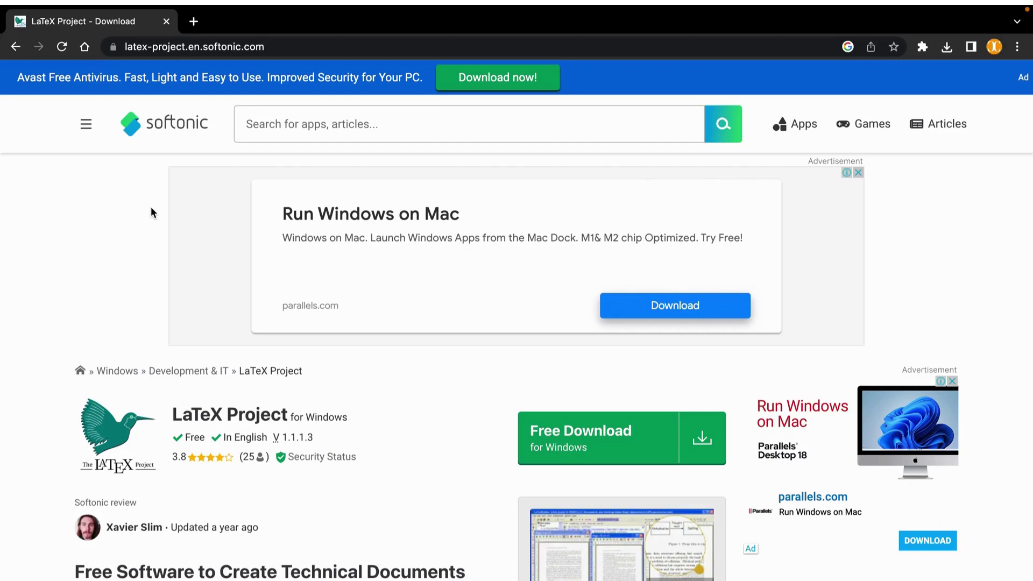
Go back from Softonic's LaTeX Project page to the 'latex software' search results
{"action": "left_click", "coordinate": [17, 47]}
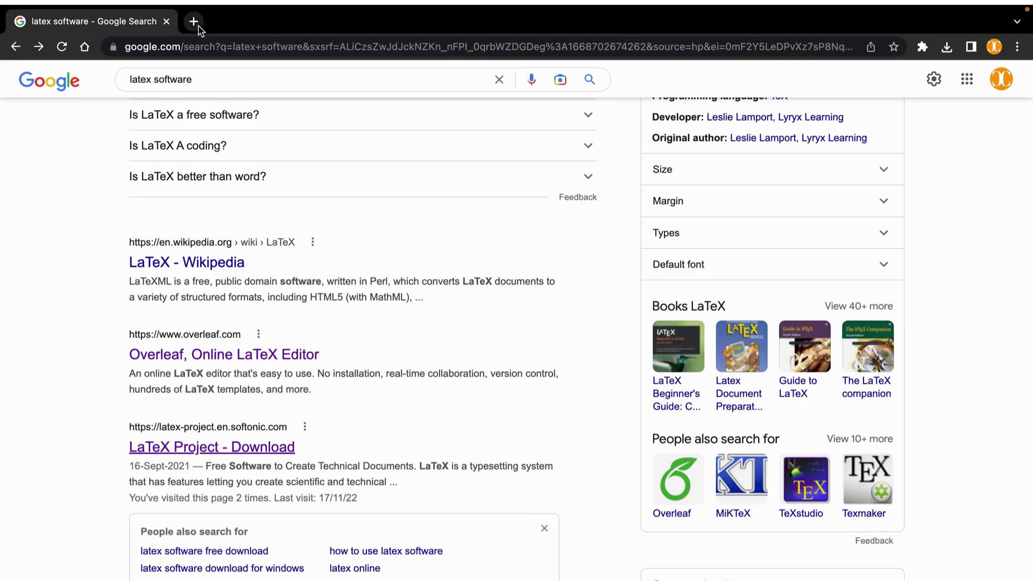
Change the Google query to 'latex editor online' using the suggestion list
{"action": "left_click", "coordinate": [199, 79]}
{"action": "key", "text": "BackSpace"}
{"action": "key", "text": "BackSpace"}
{"action": "key", "text": "BackSpace"}
{"action": "key", "text": "BackSpace"}
{"action": "key", "text": "BackSpace"}
{"action": "key", "text": "BackSpace"}
{"action": "key", "text": "BackSpace"}
{"action": "key", "text": "BackSpace"}
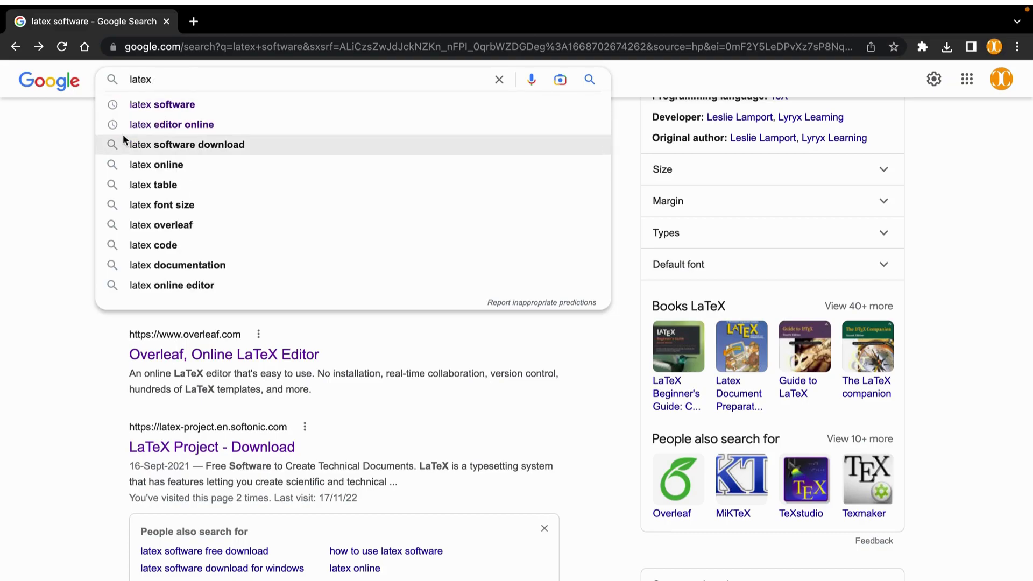
{"action": "left_click", "coordinate": [160, 125]}
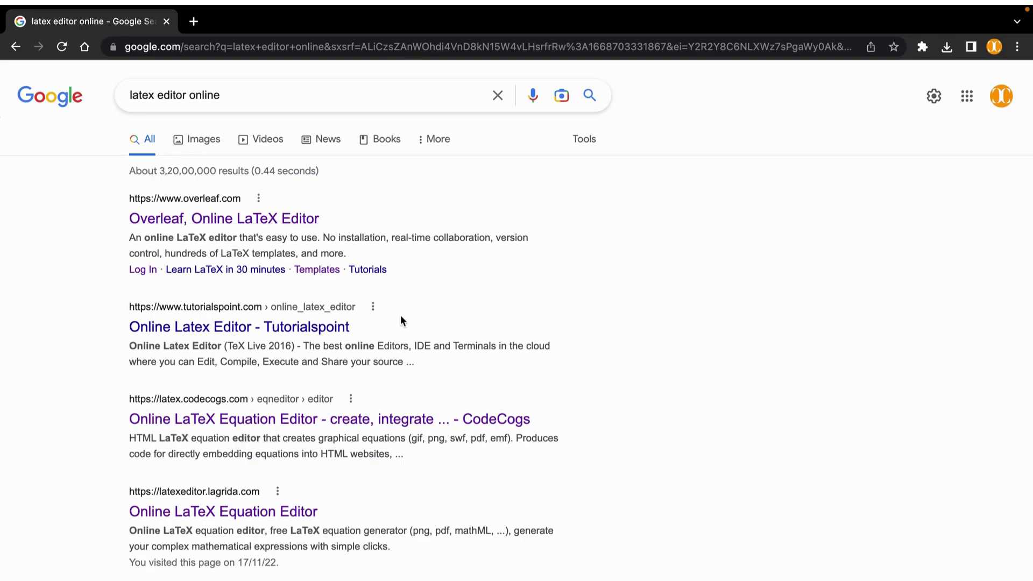
Look through the results and open 'Overleaf, Online LaTeX Editor' at overleaf.com
{"action": "scroll", "coordinate": [401, 321], "scroll_direction": "down", "scroll_amount": 2}
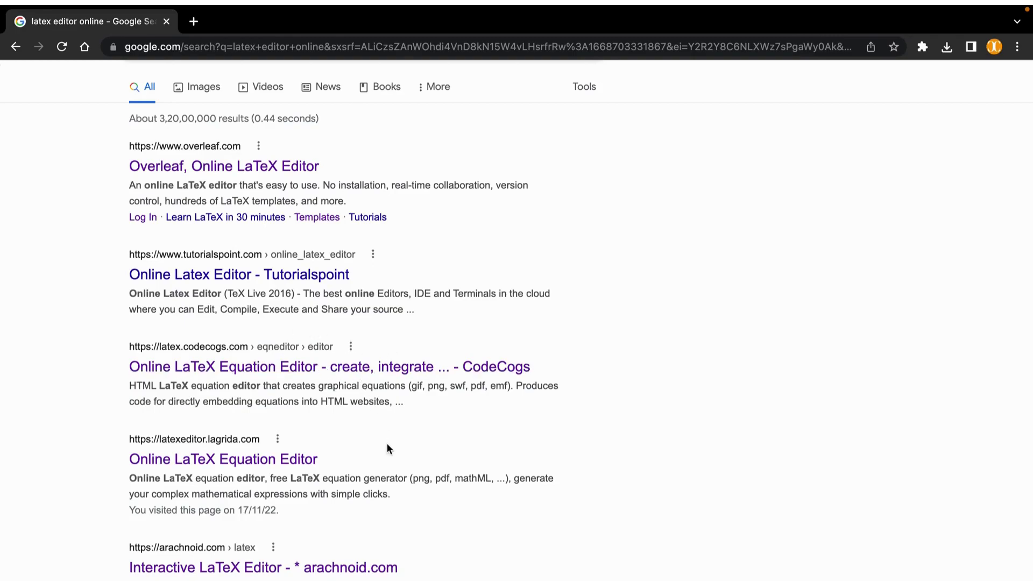
{"action": "scroll", "coordinate": [387, 446], "scroll_direction": "down", "scroll_amount": 2}
{"action": "scroll", "coordinate": [355, 464], "scroll_direction": "down", "scroll_amount": 5}
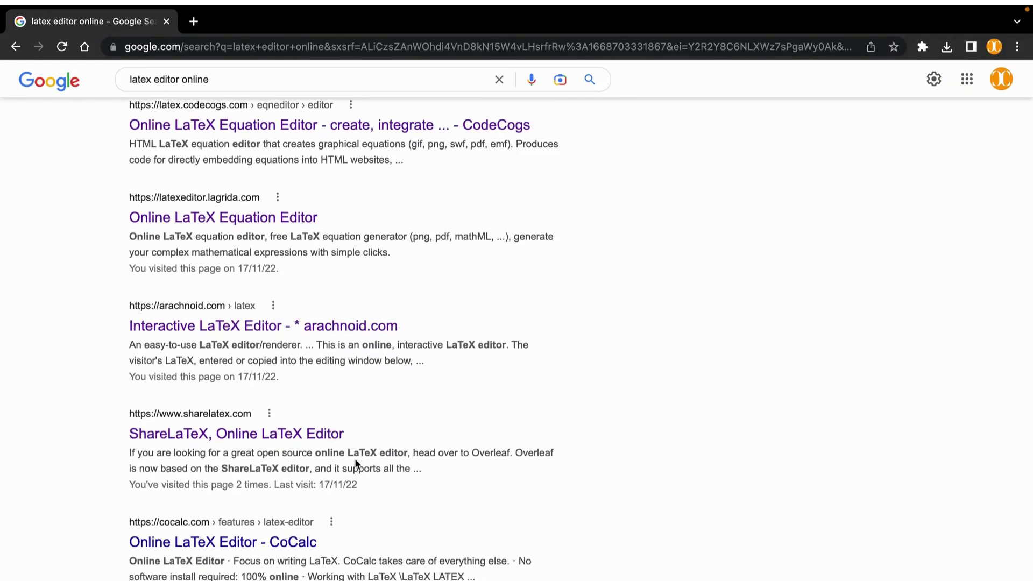
{"action": "scroll", "coordinate": [356, 463], "scroll_direction": "down", "scroll_amount": 1}
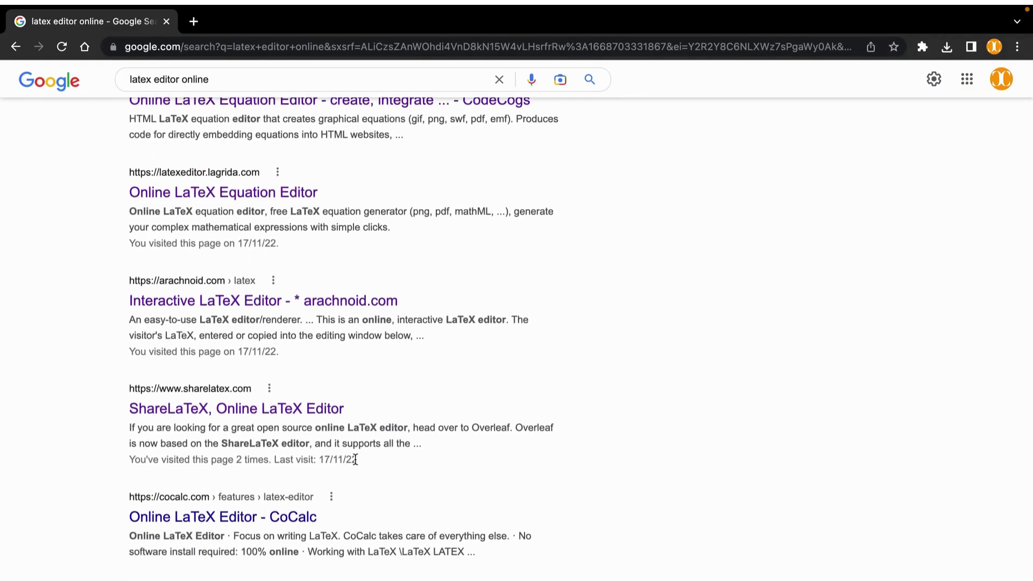
{"action": "scroll", "coordinate": [355, 460], "scroll_direction": "down", "scroll_amount": 2}
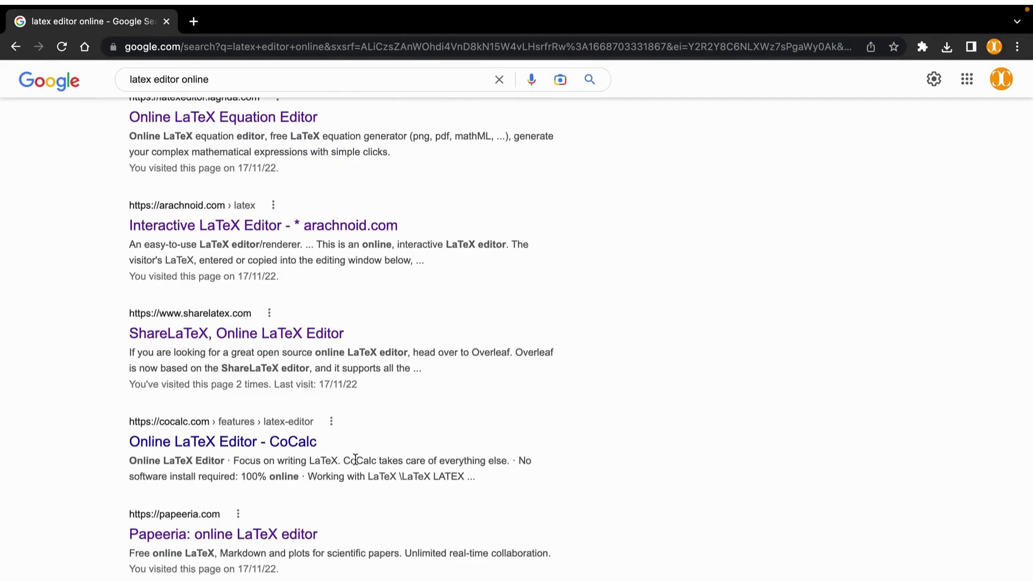
{"action": "scroll", "coordinate": [355, 459], "scroll_direction": "up", "scroll_amount": 10}
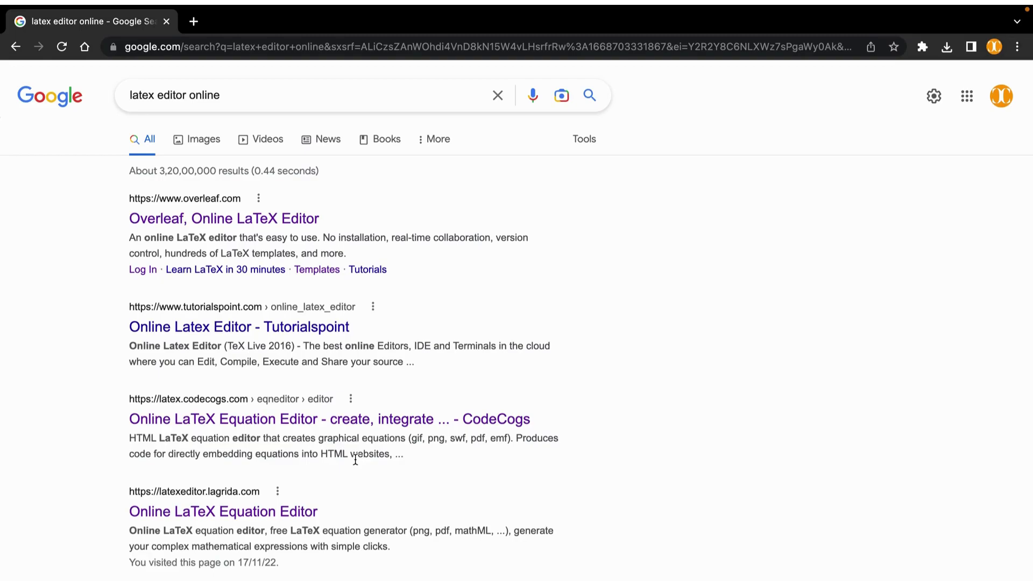
{"action": "left_click", "coordinate": [206, 223]}
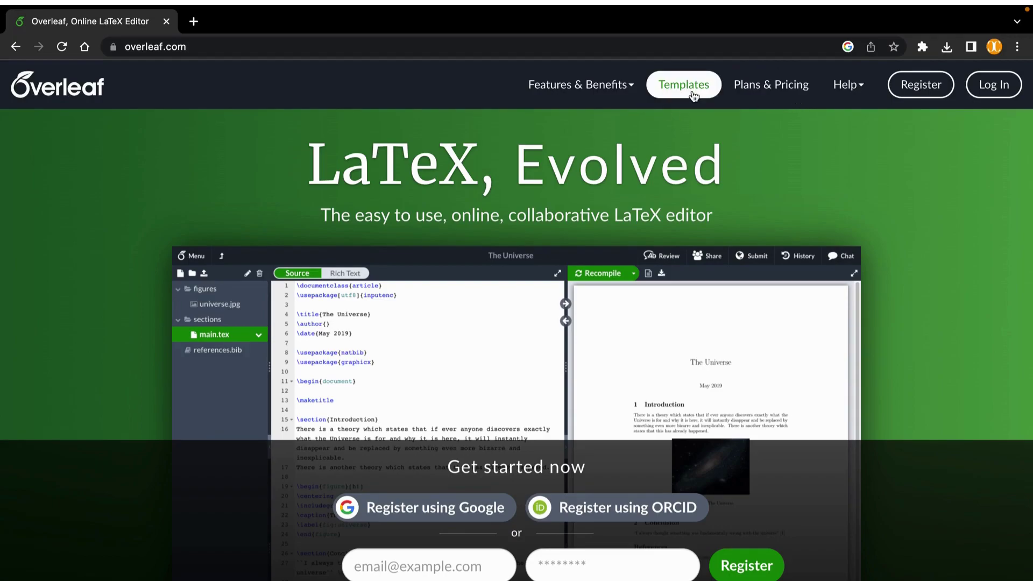
Go from the Overleaf homepage to the Plans & Pricing page in the top navigation
{"action": "scroll", "coordinate": [750, 156], "scroll_direction": "down", "scroll_amount": 4}
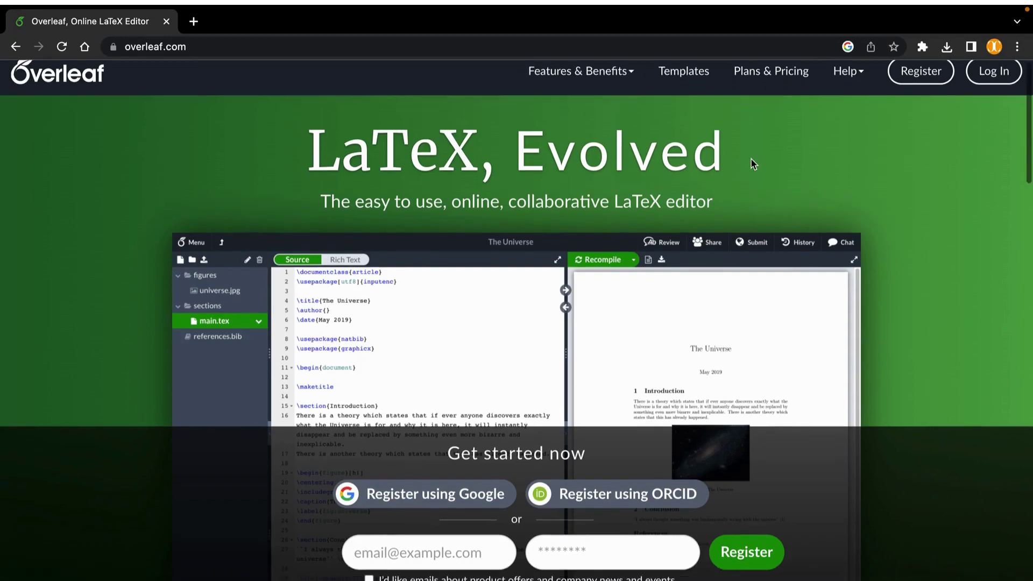
{"action": "scroll", "coordinate": [751, 161], "scroll_direction": "up", "scroll_amount": 5}
{"action": "left_click", "coordinate": [791, 91]}
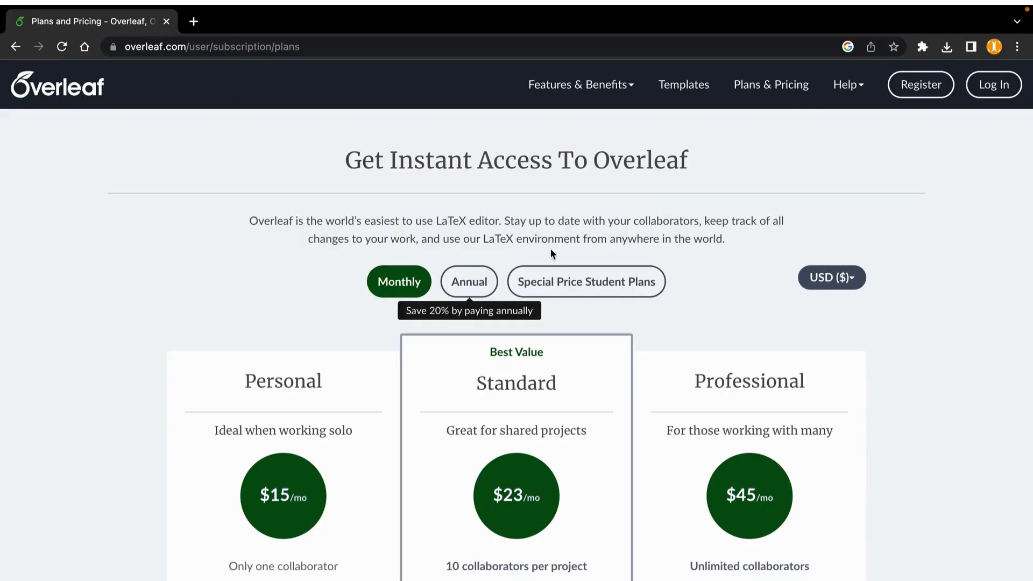
{"action": "scroll", "coordinate": [693, 335], "scroll_direction": "down", "scroll_amount": 3}
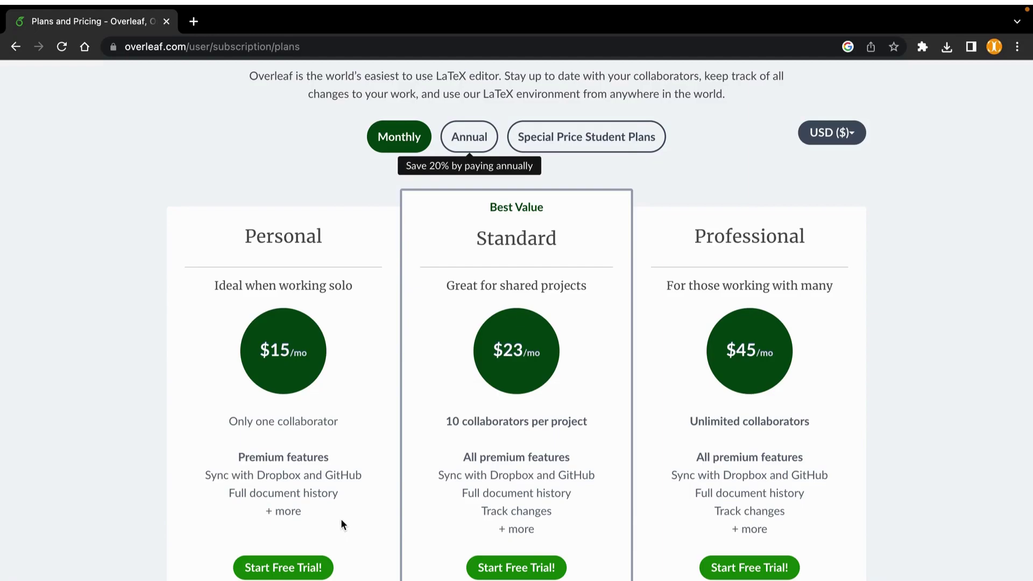
{"action": "scroll", "coordinate": [342, 519], "scroll_direction": "down", "scroll_amount": 1}
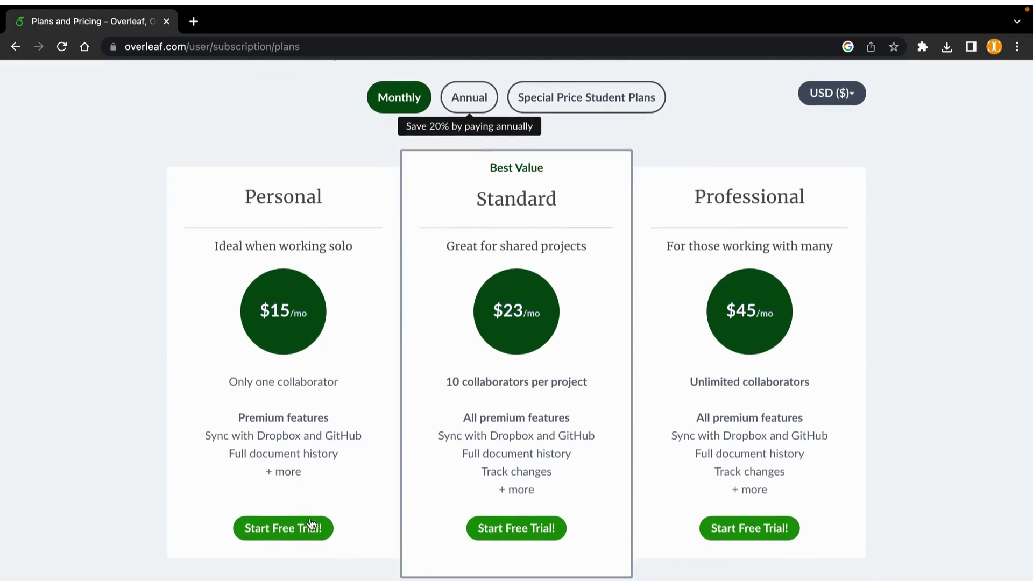
{"action": "scroll", "coordinate": [345, 503], "scroll_direction": "up", "scroll_amount": 1}
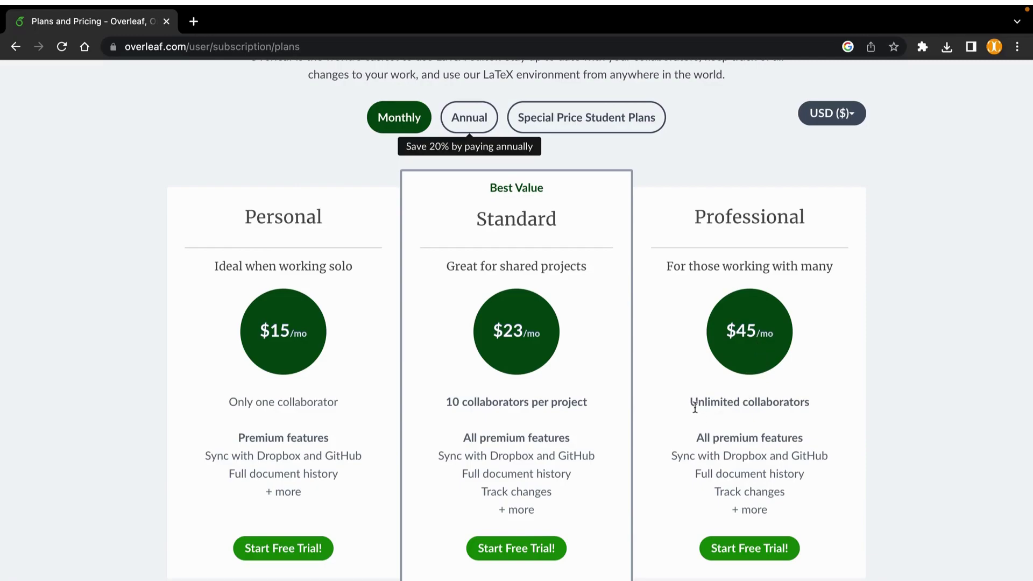
Show Annual plan prices, then switch to the Special Price Student Plans
{"action": "left_click", "coordinate": [470, 121]}
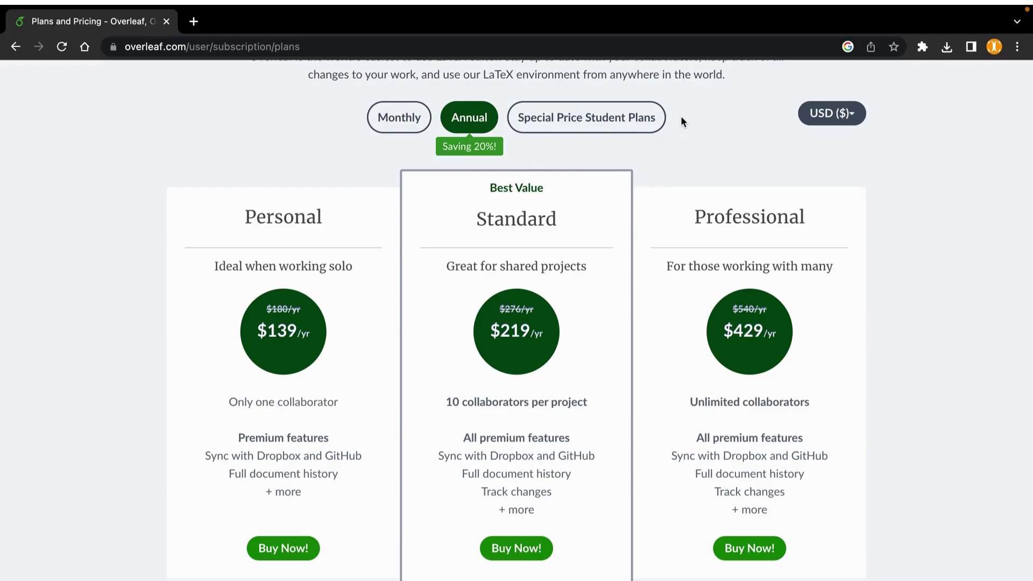
{"action": "left_click", "coordinate": [611, 128]}
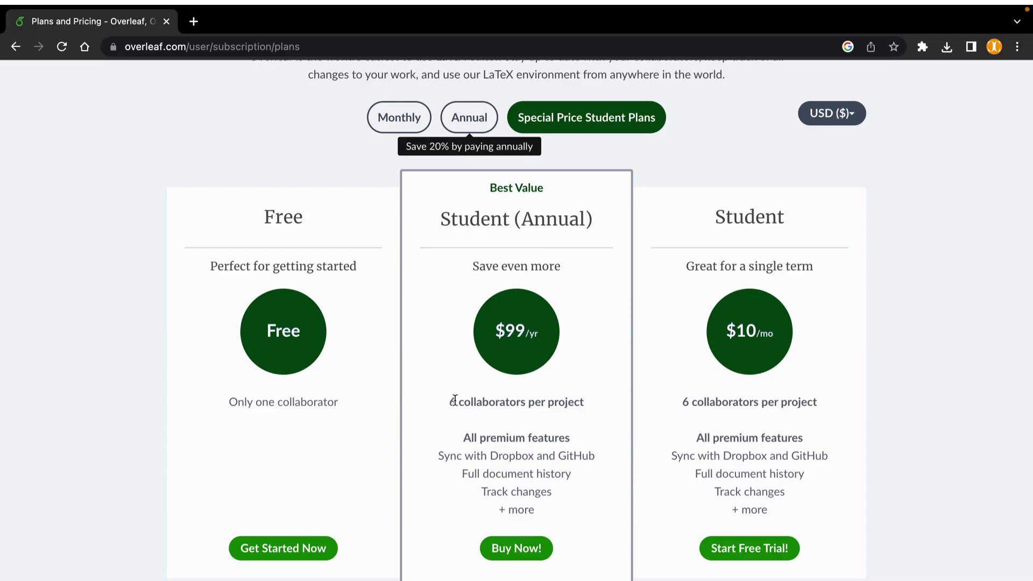
Highlight Student (Annual)'s '6 collaborators per project' limit, then open the Templates gallery
{"action": "left_click_drag", "start_coordinate": [449, 401], "coordinate": [592, 408]}
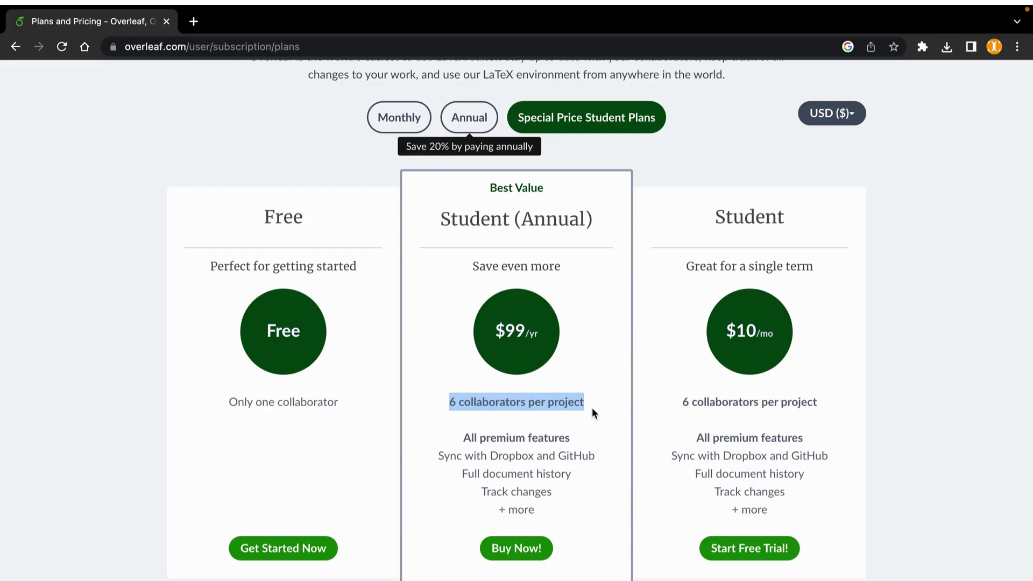
{"action": "left_click", "coordinate": [775, 251]}
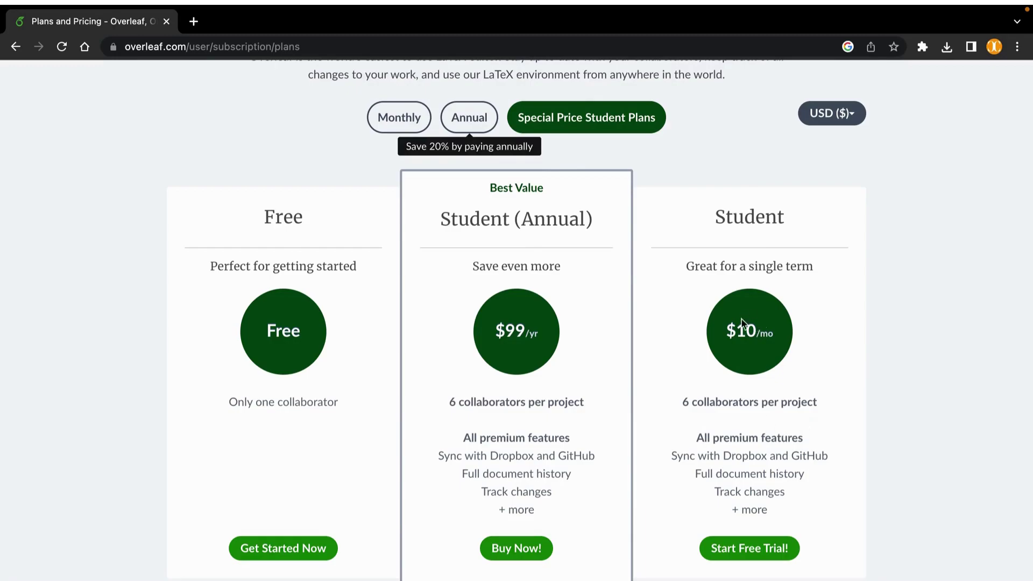
{"action": "scroll", "coordinate": [747, 417], "scroll_direction": "down", "scroll_amount": 4}
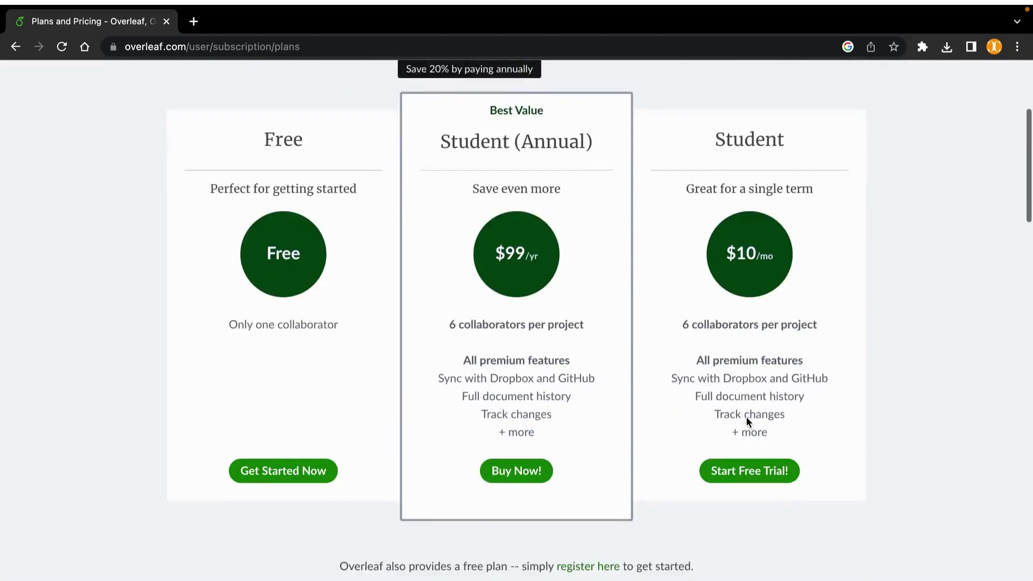
{"action": "scroll", "coordinate": [747, 420], "scroll_direction": "up", "scroll_amount": 6}
{"action": "scroll", "coordinate": [747, 421], "scroll_direction": "up", "scroll_amount": 2}
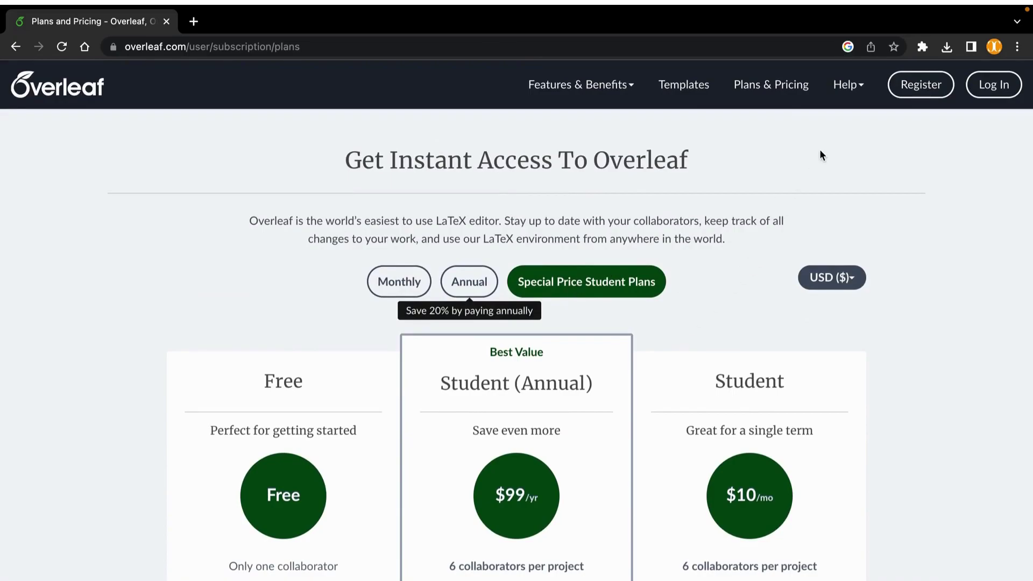
{"action": "left_click", "coordinate": [681, 88]}
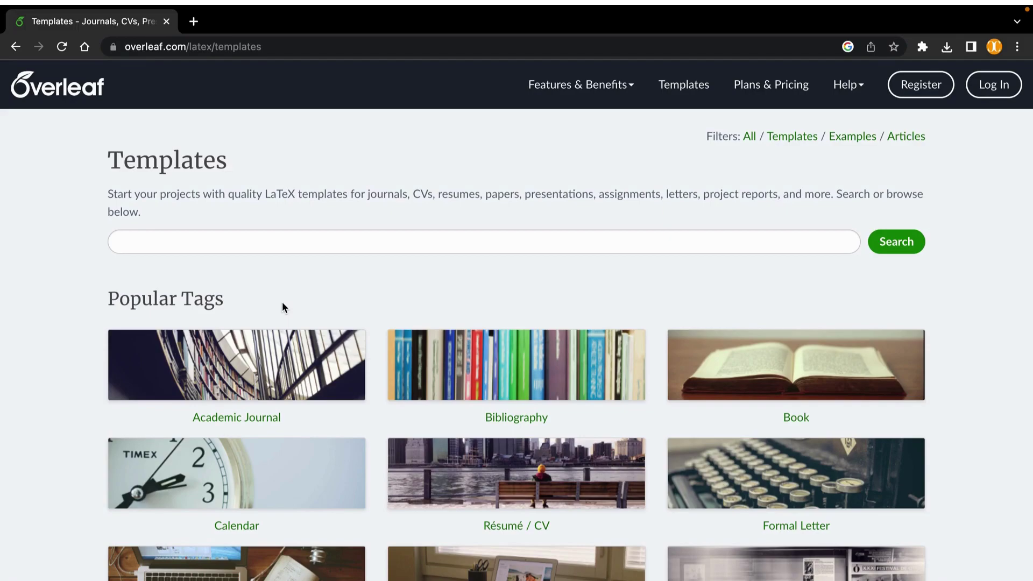
{"action": "scroll", "coordinate": [282, 303], "scroll_direction": "down", "scroll_amount": 2}
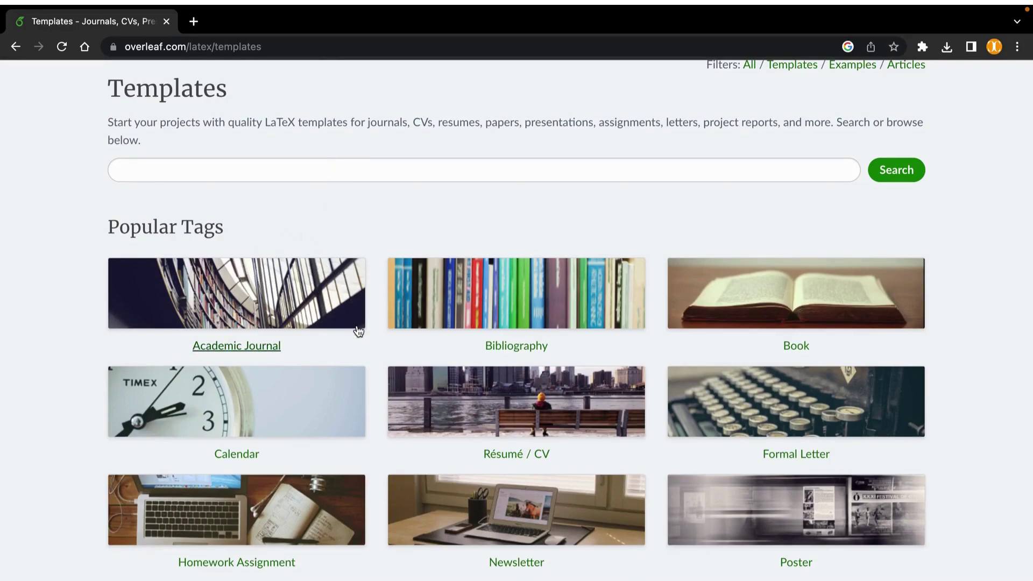
{"action": "scroll", "coordinate": [359, 330], "scroll_direction": "down", "scroll_amount": 2}
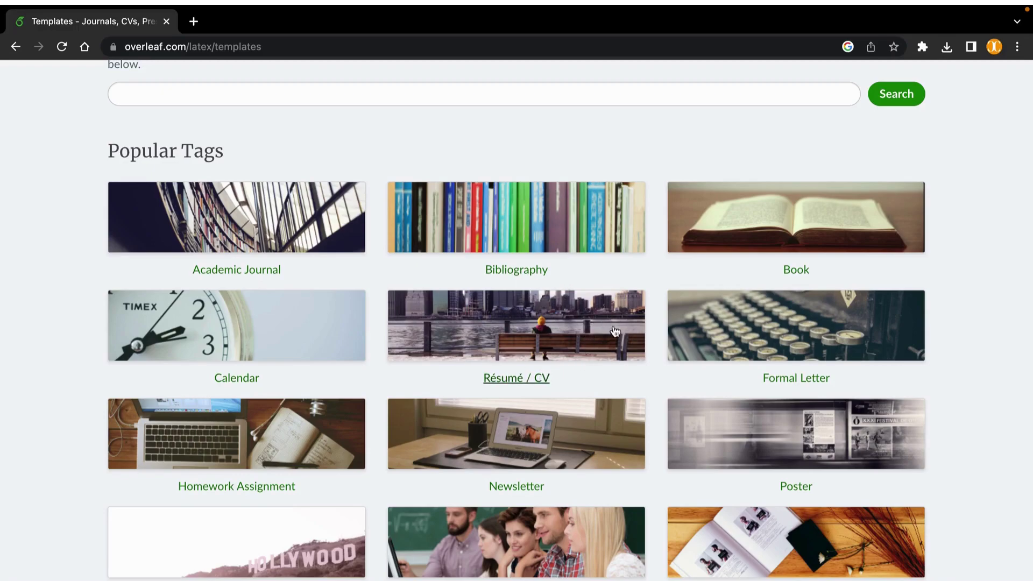
{"action": "scroll", "coordinate": [613, 332], "scroll_direction": "down", "scroll_amount": 2}
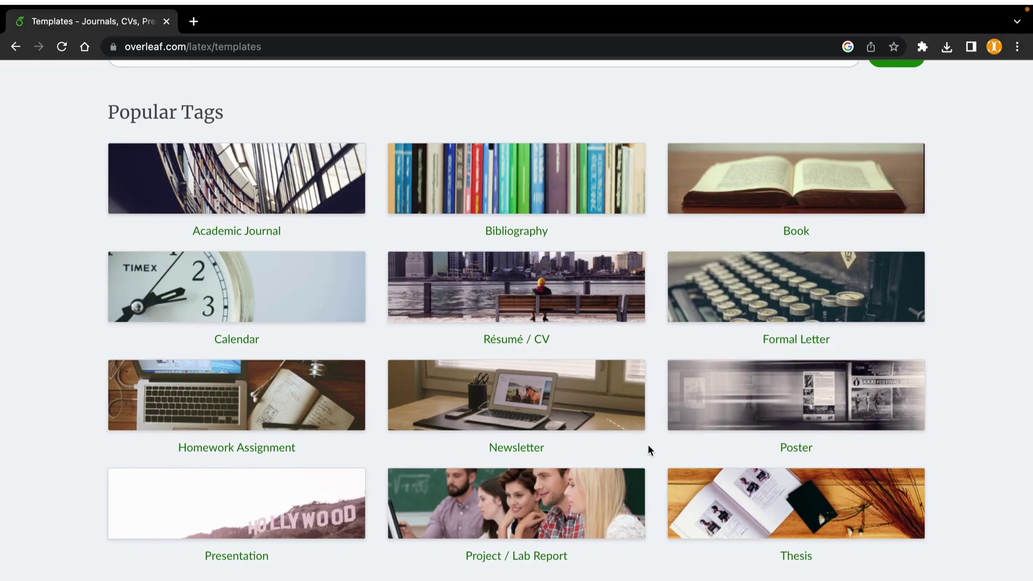
{"action": "scroll", "coordinate": [651, 472], "scroll_direction": "down", "scroll_amount": 8}
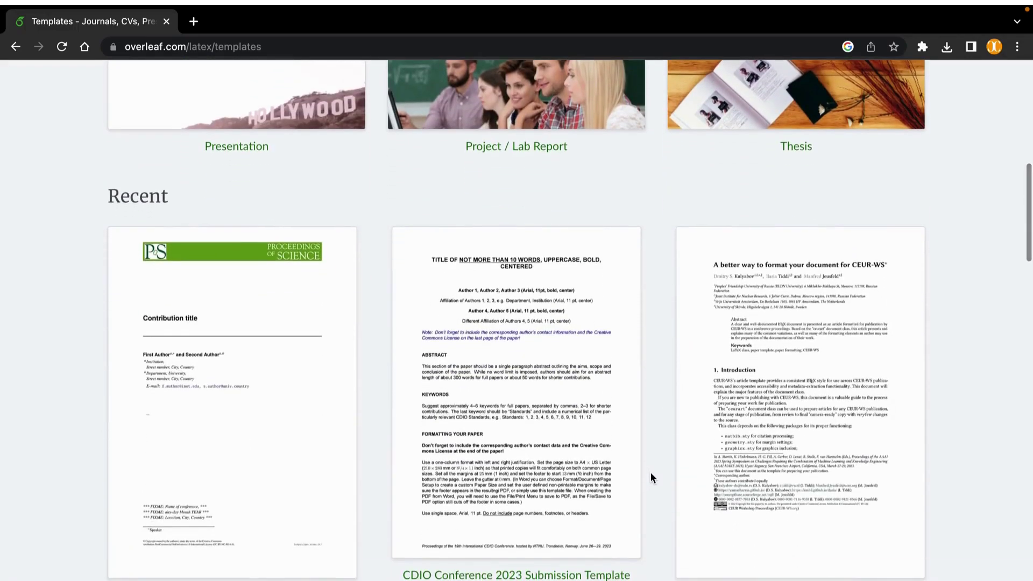
{"action": "scroll", "coordinate": [651, 473], "scroll_direction": "down", "scroll_amount": 1}
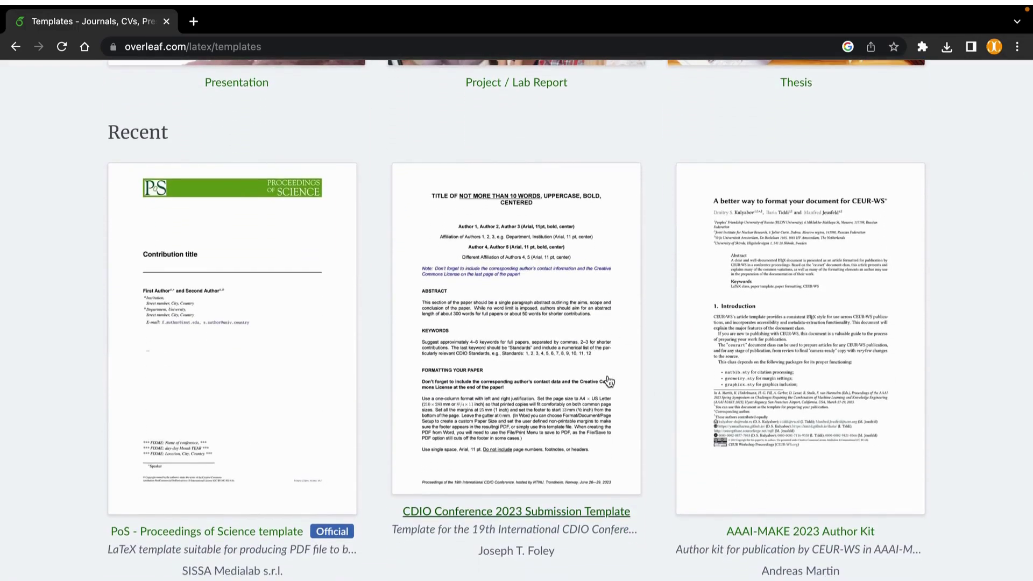
{"action": "scroll", "coordinate": [648, 487], "scroll_direction": "down", "scroll_amount": 1}
{"action": "scroll", "coordinate": [648, 486], "scroll_direction": "down", "scroll_amount": 1}
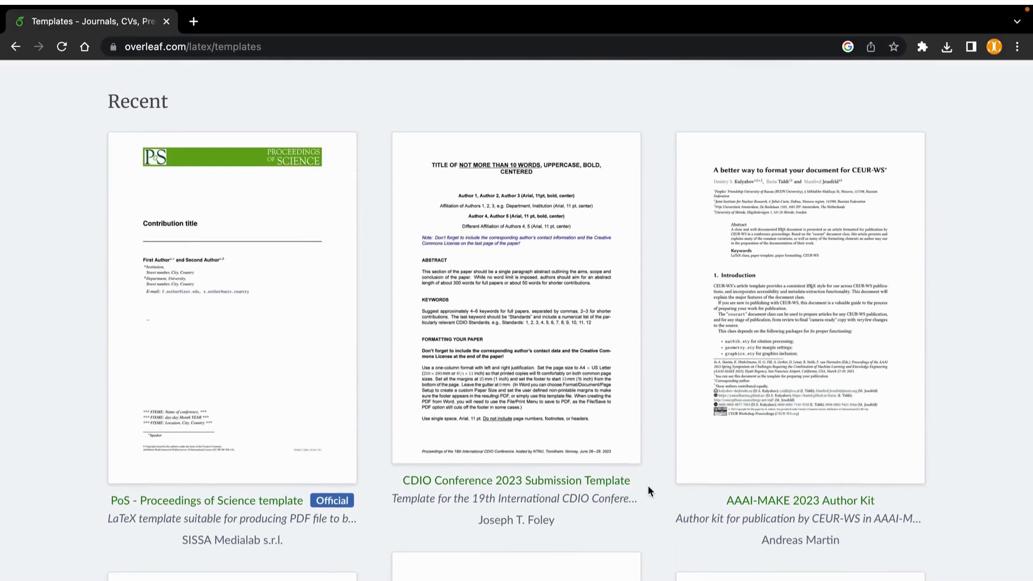
{"action": "scroll", "coordinate": [648, 487], "scroll_direction": "down", "scroll_amount": 7}
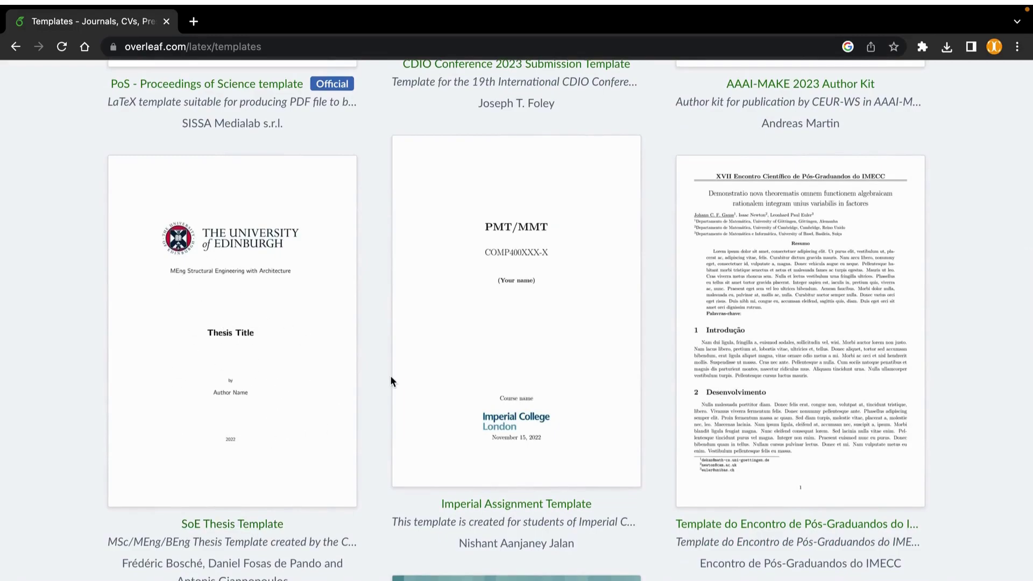
{"action": "scroll", "coordinate": [381, 392], "scroll_direction": "down", "scroll_amount": 1}
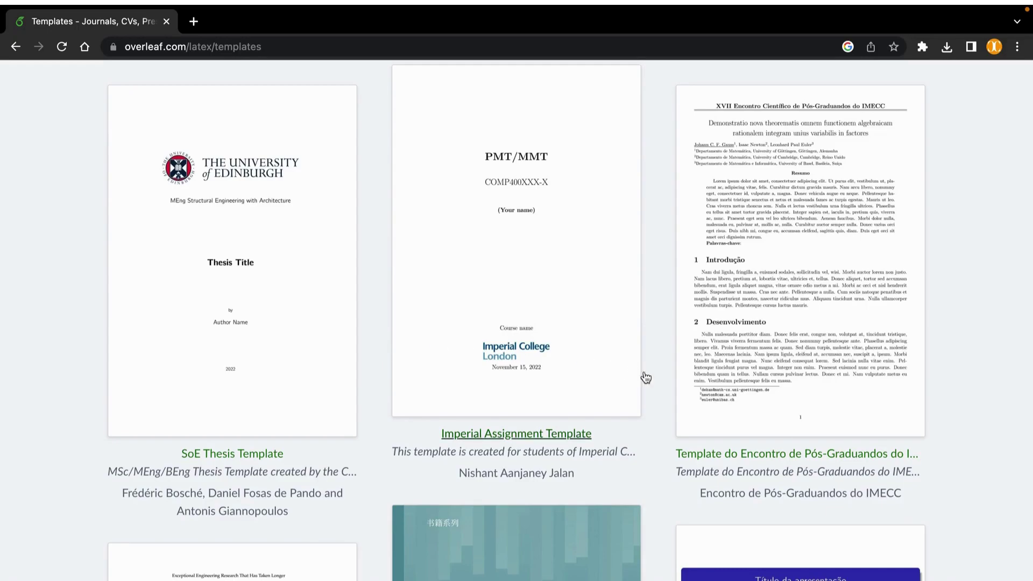
{"action": "scroll", "coordinate": [669, 424], "scroll_direction": "down", "scroll_amount": 6}
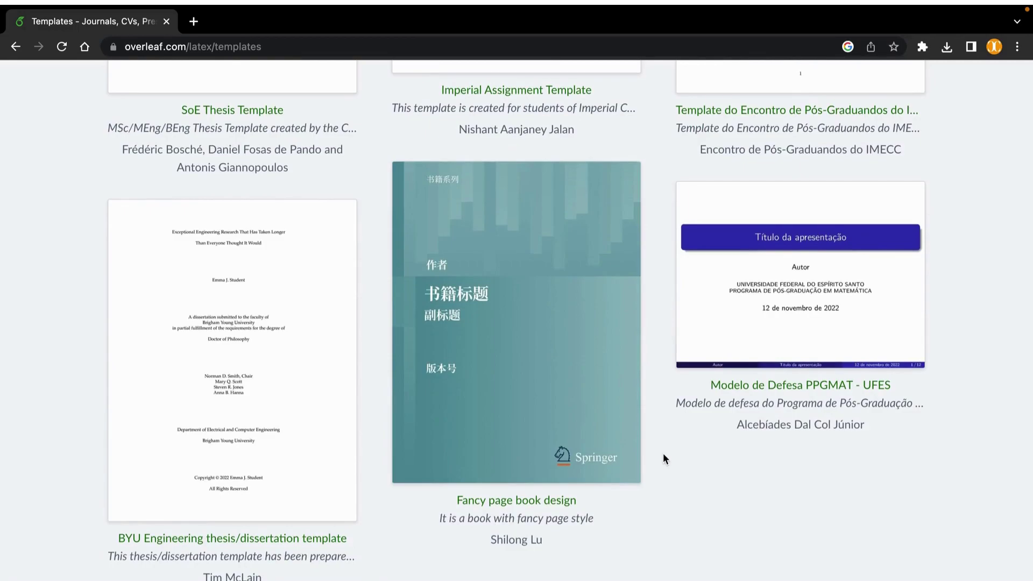
{"action": "scroll", "coordinate": [664, 458], "scroll_direction": "down", "scroll_amount": 4}
{"action": "scroll", "coordinate": [666, 459], "scroll_direction": "down", "scroll_amount": 3}
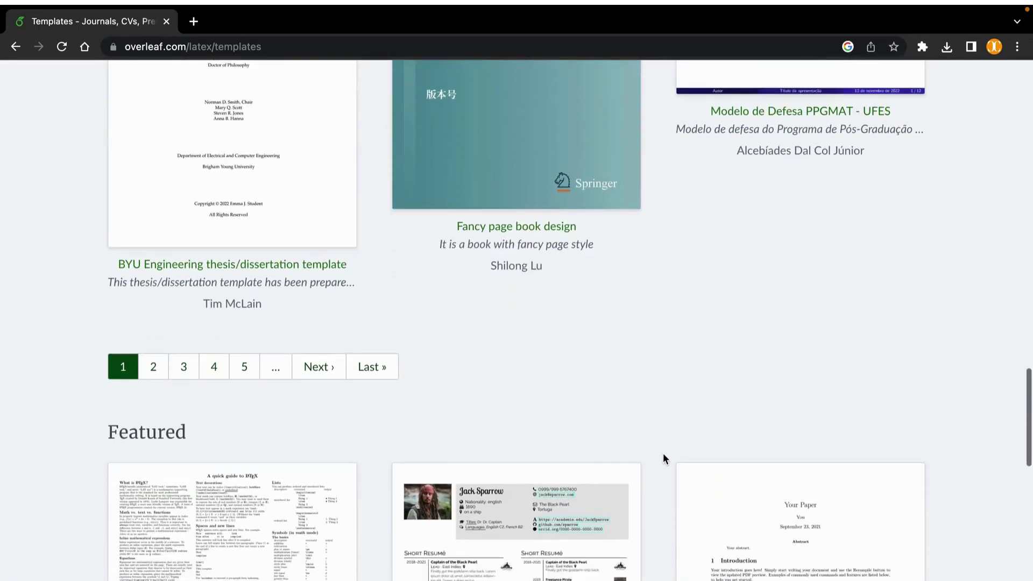
{"action": "scroll", "coordinate": [664, 455], "scroll_direction": "down", "scroll_amount": 3}
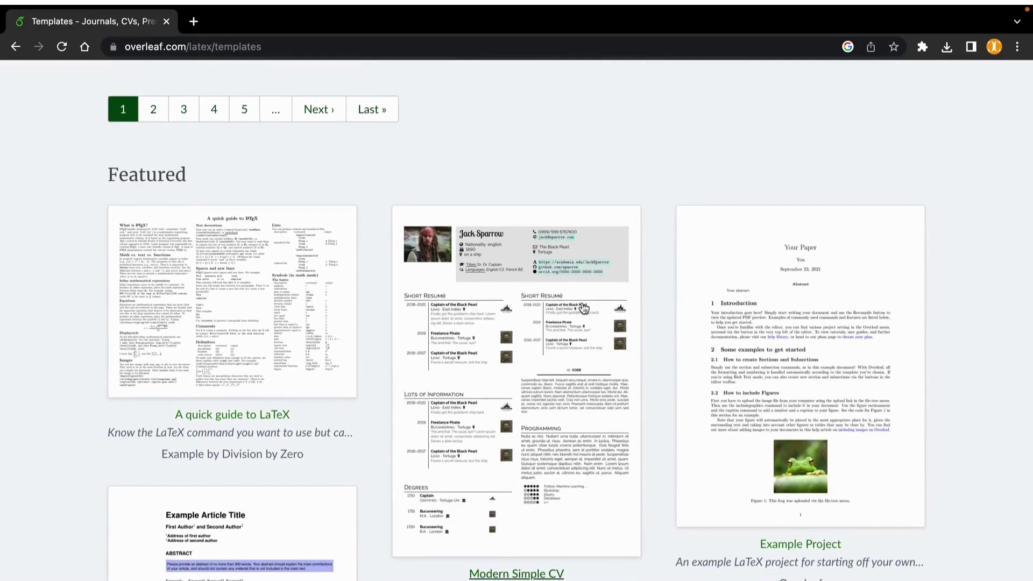
{"action": "scroll", "coordinate": [658, 438], "scroll_direction": "down", "scroll_amount": 5}
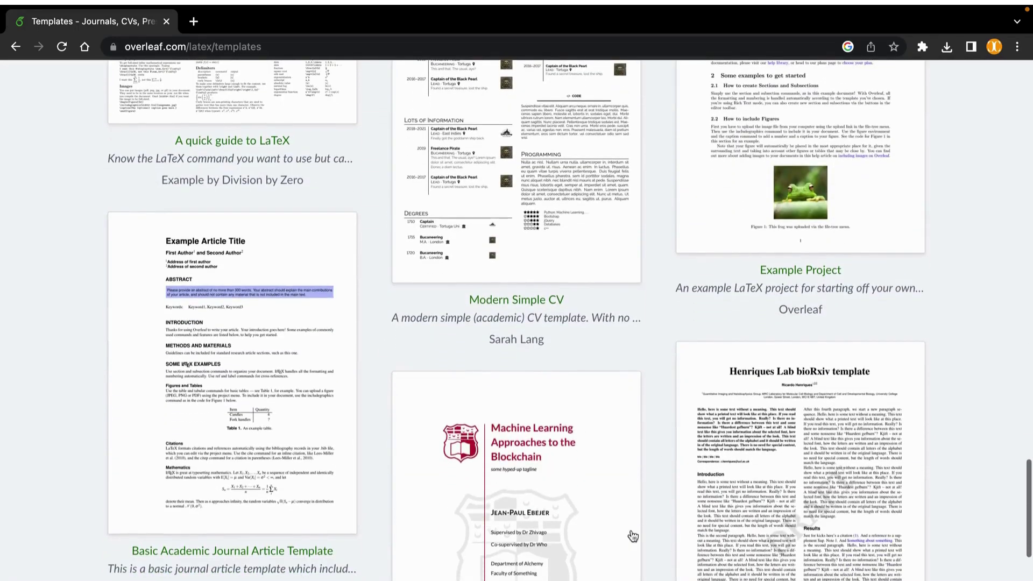
{"action": "scroll", "coordinate": [554, 537], "scroll_direction": "down", "scroll_amount": 3}
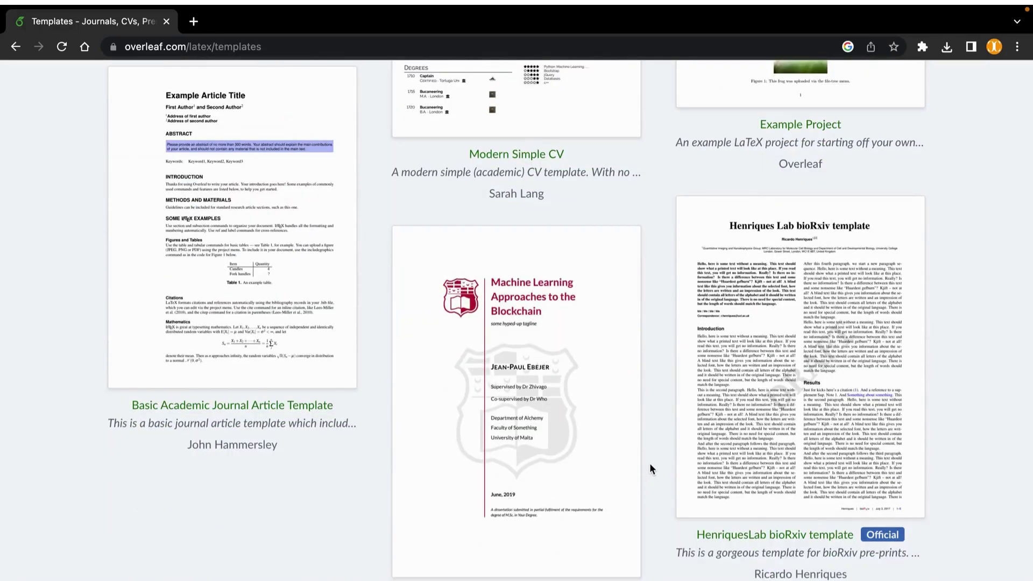
{"action": "scroll", "coordinate": [650, 463], "scroll_direction": "down", "scroll_amount": 7}
{"action": "scroll", "coordinate": [651, 463], "scroll_direction": "up", "scroll_amount": 14}
{"action": "scroll", "coordinate": [650, 469], "scroll_direction": "down", "scroll_amount": 10}
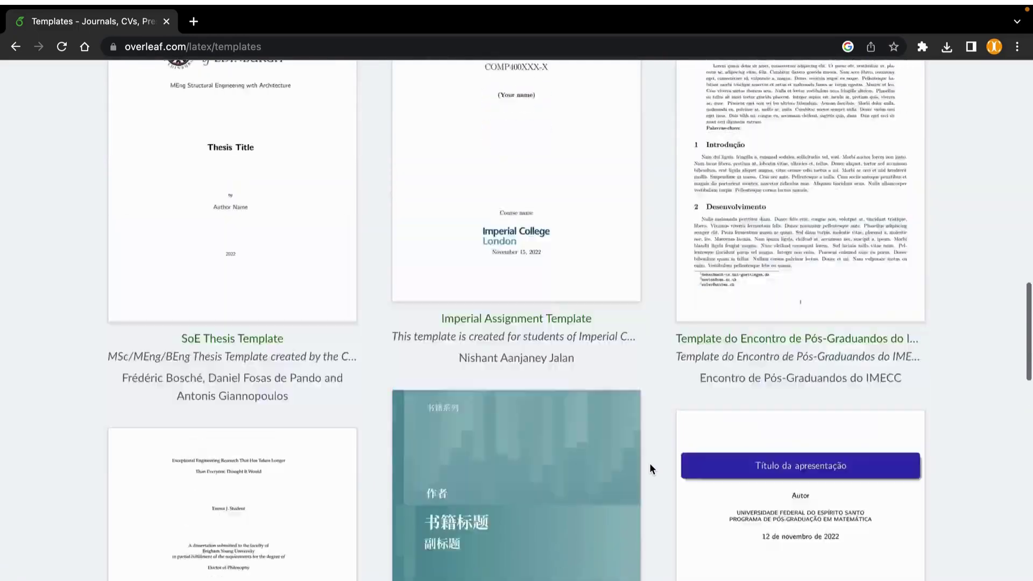
{"action": "scroll", "coordinate": [651, 469], "scroll_direction": "up", "scroll_amount": 2}
{"action": "scroll", "coordinate": [651, 469], "scroll_direction": "up", "scroll_amount": 10}
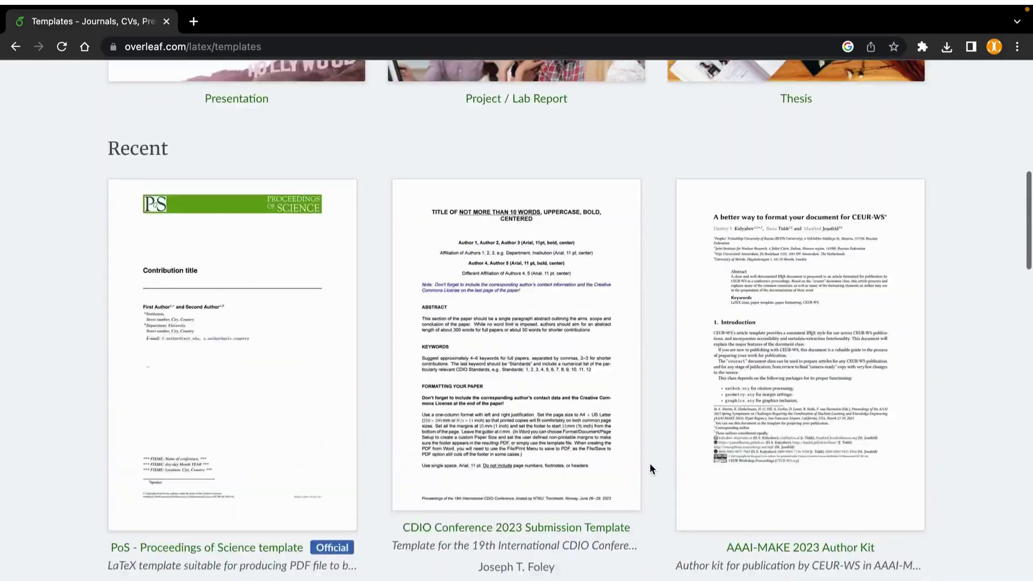
{"action": "scroll", "coordinate": [650, 463], "scroll_direction": "up", "scroll_amount": 1}
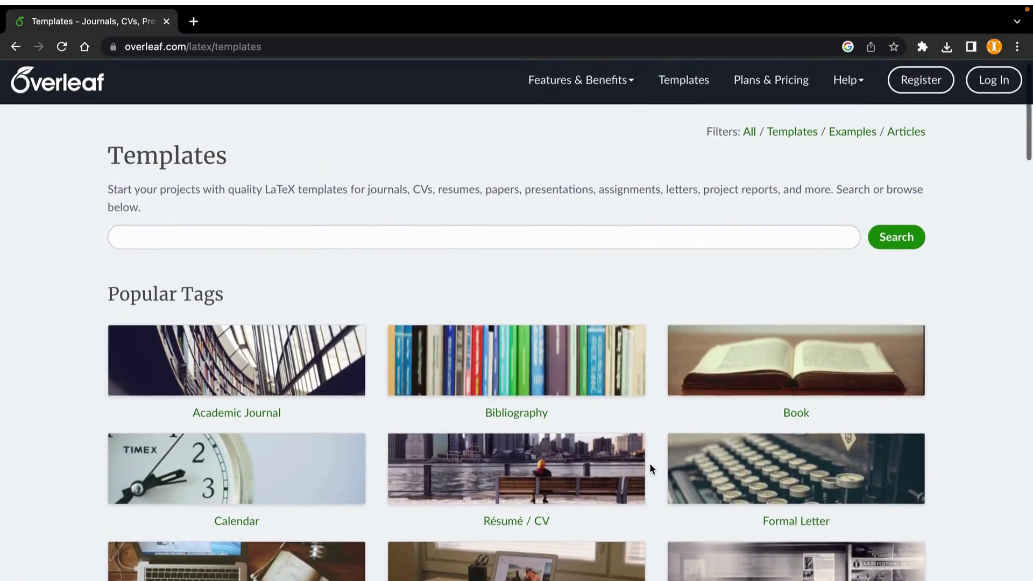
Return via the Overleaf logo to the 'LaTeX, Evolved' homepage and scroll through it
{"action": "left_click", "coordinate": [49, 101]}
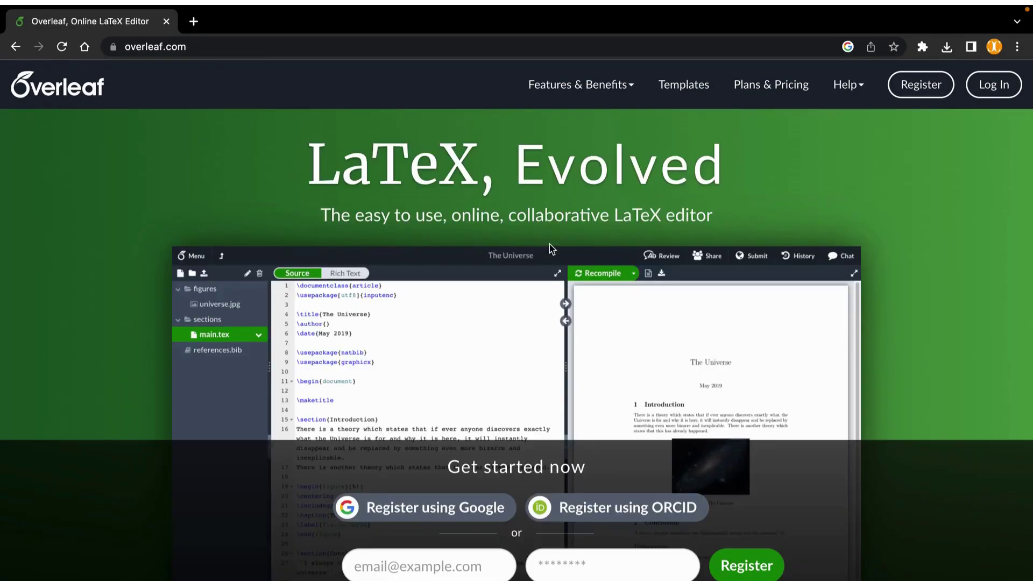
{"action": "scroll", "coordinate": [902, 305], "scroll_direction": "down", "scroll_amount": 1}
{"action": "scroll", "coordinate": [902, 305], "scroll_direction": "up", "scroll_amount": 1}
{"action": "scroll", "coordinate": [905, 218], "scroll_direction": "down", "scroll_amount": 1}
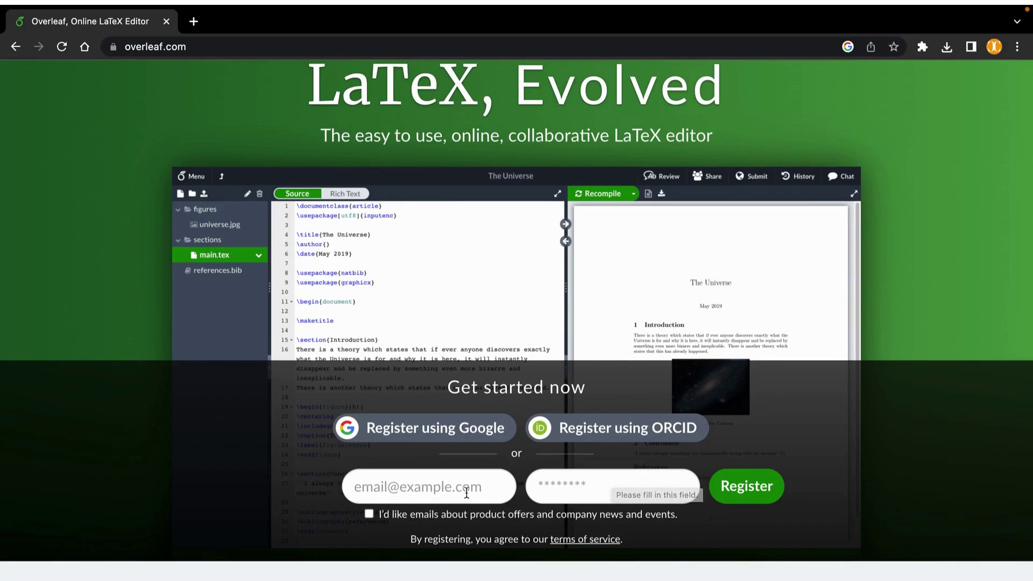
{"action": "scroll", "coordinate": [962, 243], "scroll_direction": "up", "scroll_amount": 1}
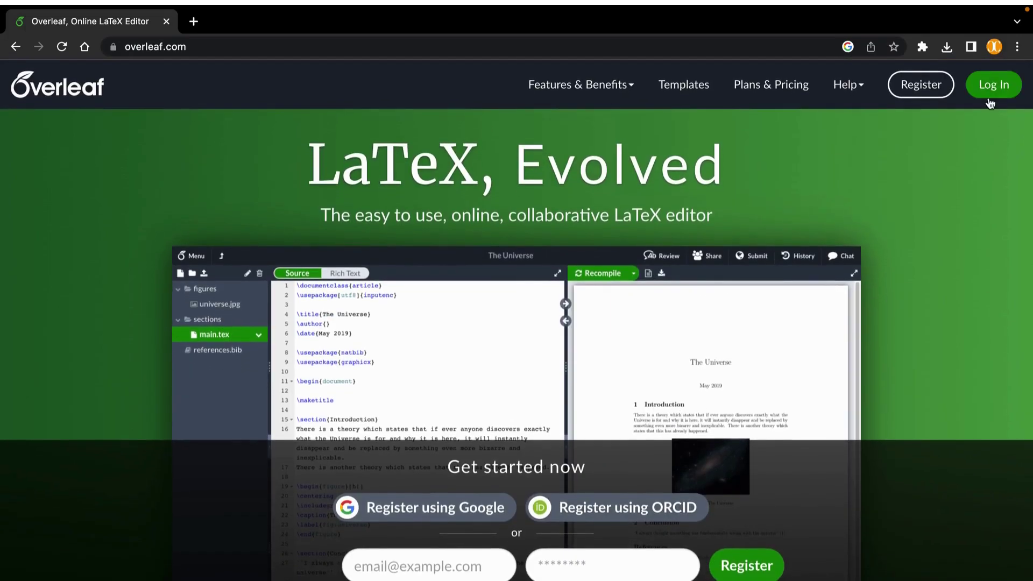
Log in to Overleaf with the saved account e-mail and its password
{"action": "left_click", "coordinate": [995, 91]}
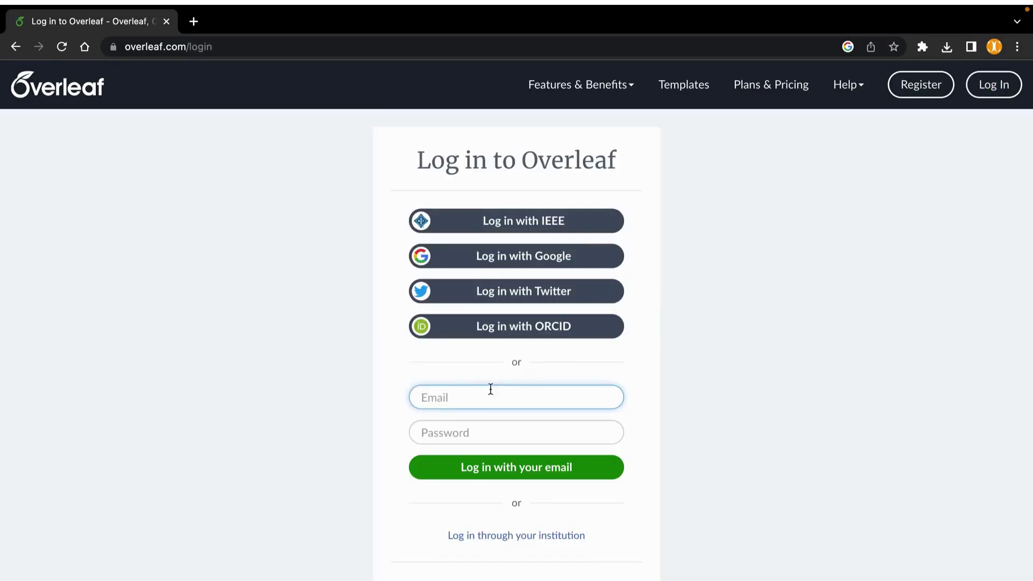
{"action": "left_click", "coordinate": [480, 397]}
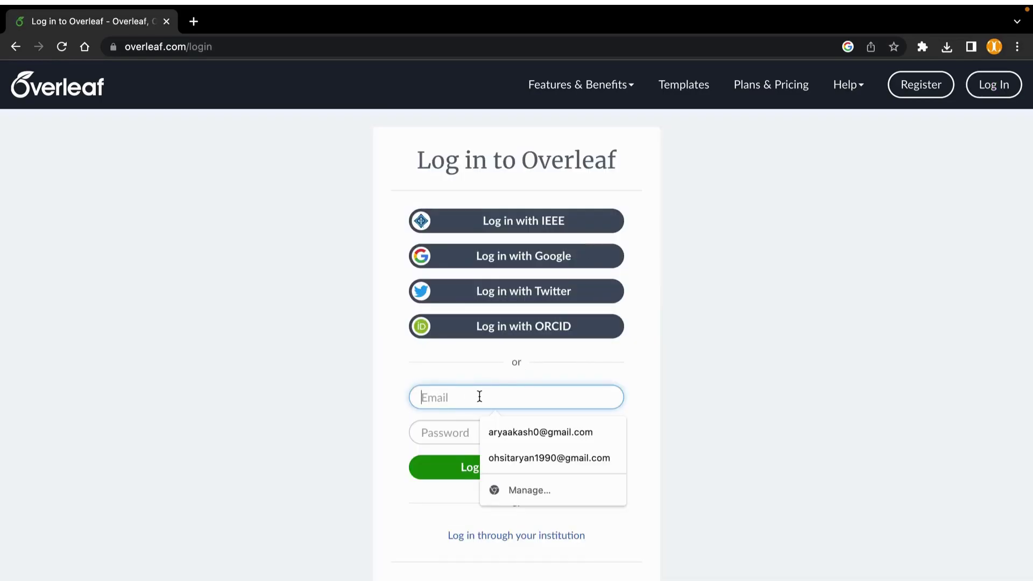
{"action": "left_click", "coordinate": [509, 432]}
{"action": "left_click", "coordinate": [469, 434]}
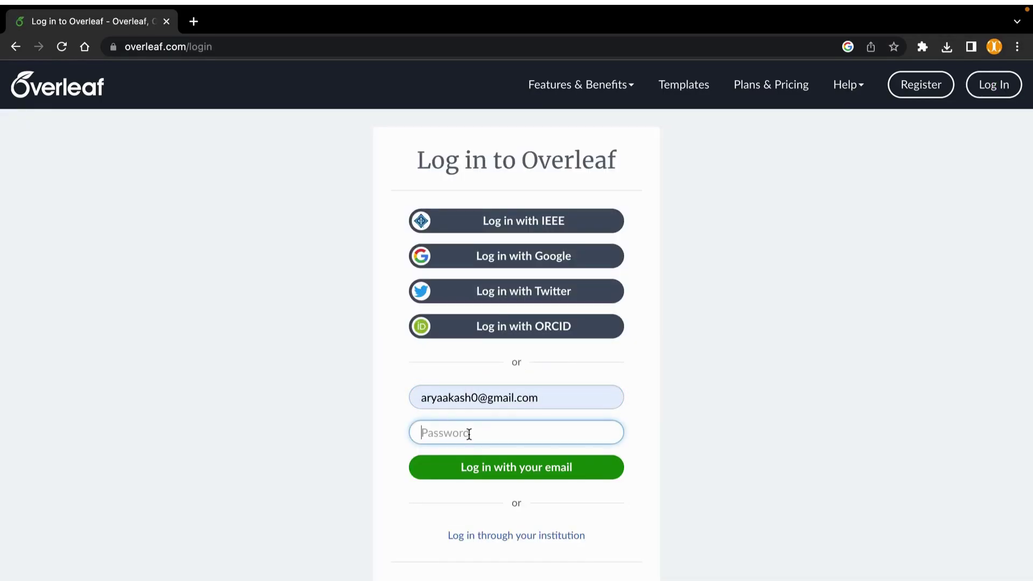
{"action": "type", "text": "••••"}
{"action": "key", "text": "Return"}
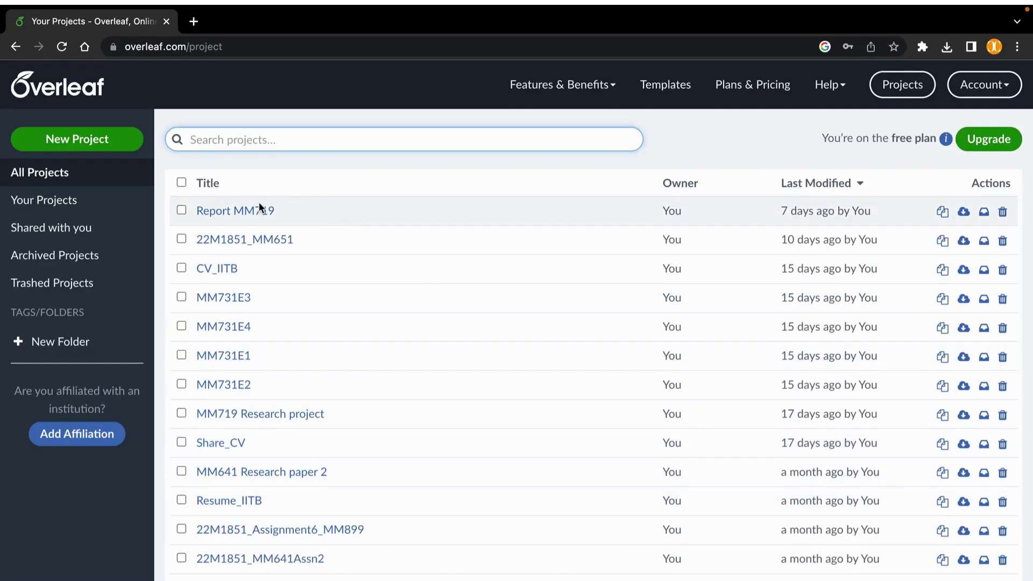
Scroll through Your Projects, then show the New Project choices: Blank, Example, Upload, GitHub, templates
{"action": "scroll", "coordinate": [243, 537], "scroll_direction": "down", "scroll_amount": 1}
{"action": "scroll", "coordinate": [244, 538], "scroll_direction": "down", "scroll_amount": 18}
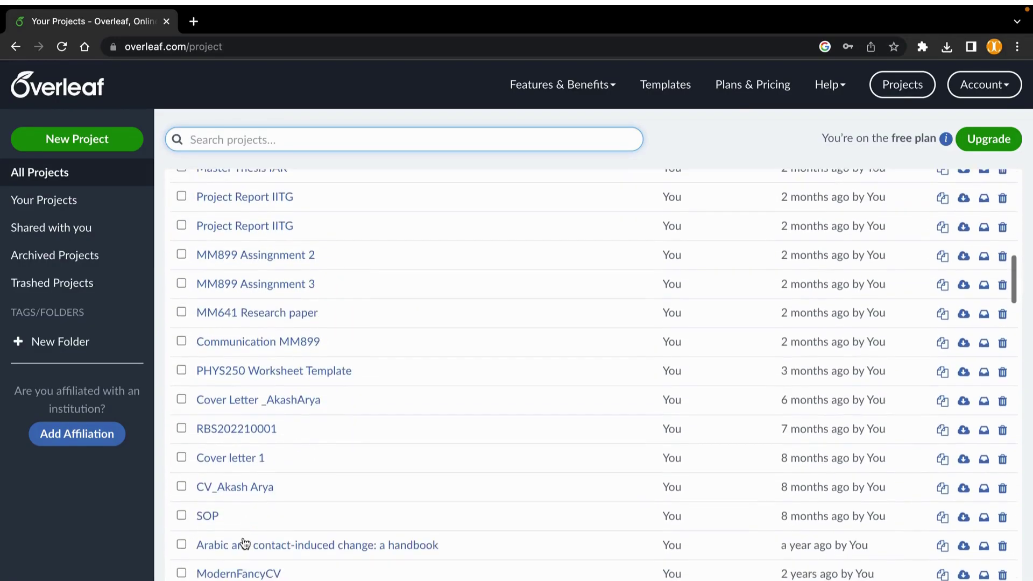
{"action": "scroll", "coordinate": [245, 542], "scroll_direction": "down", "scroll_amount": 20}
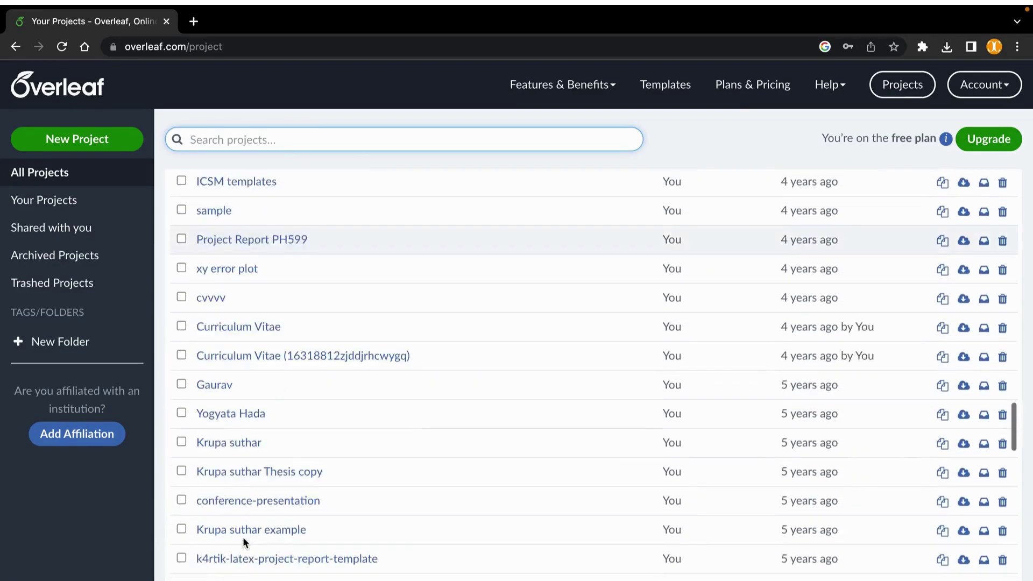
{"action": "scroll", "coordinate": [244, 538], "scroll_direction": "down", "scroll_amount": 20}
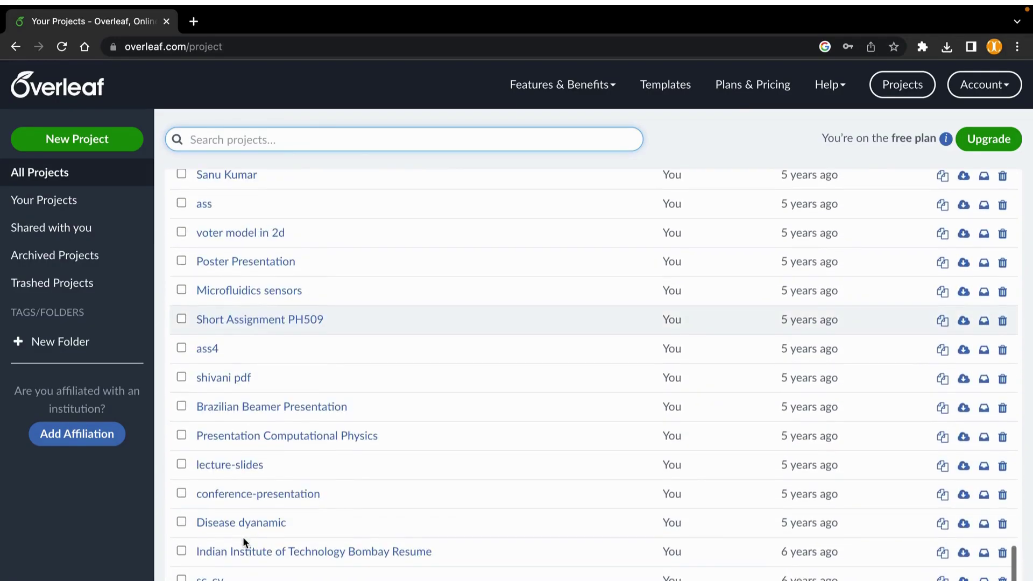
{"action": "scroll", "coordinate": [245, 543], "scroll_direction": "up", "scroll_amount": 20}
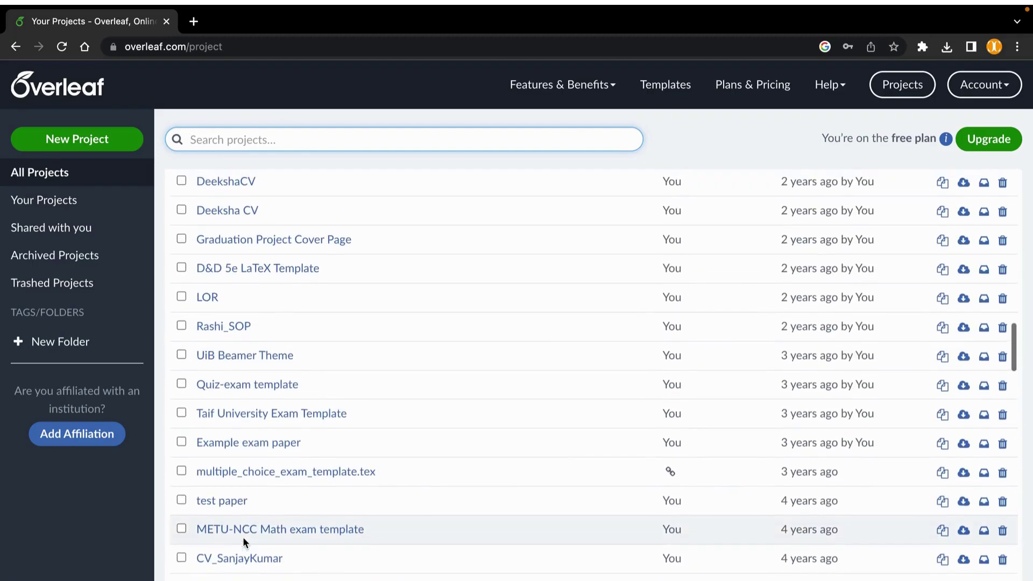
{"action": "scroll", "coordinate": [244, 541], "scroll_direction": "up", "scroll_amount": 2}
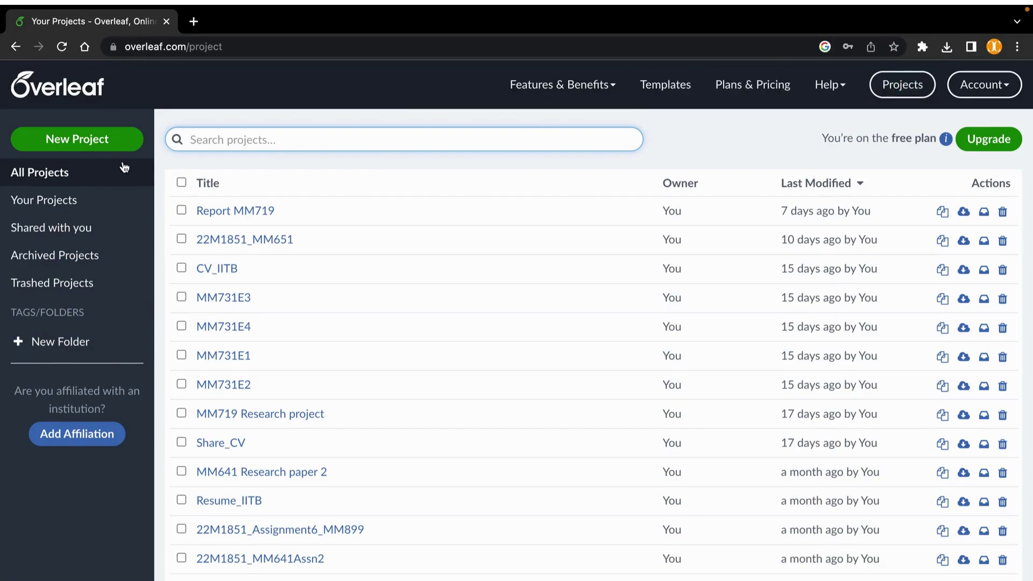
{"action": "left_click", "coordinate": [101, 141]}
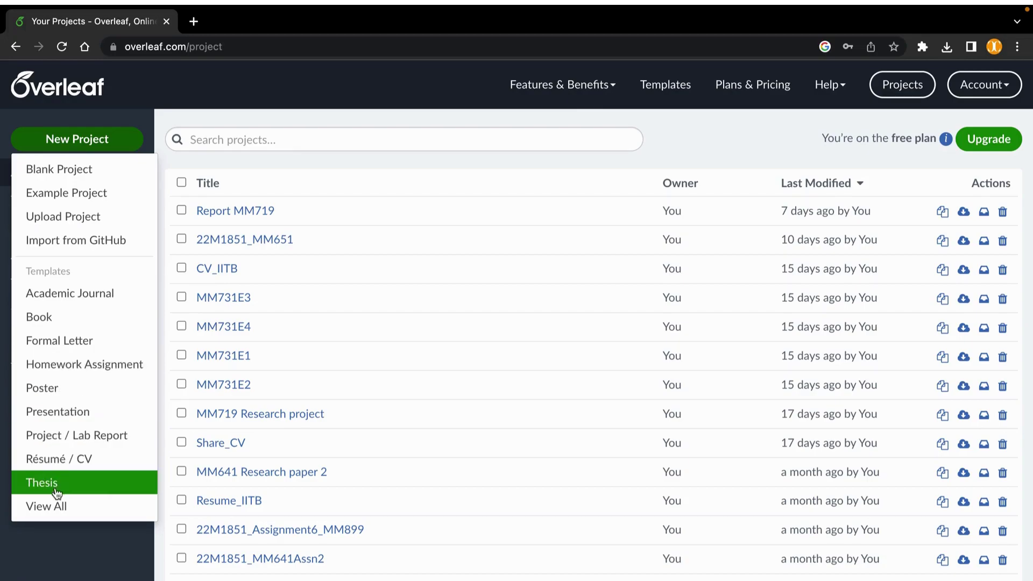
Browse the Templates gallery's Recent and Featured listings, then go back to Your Projects
{"action": "left_click", "coordinate": [58, 508]}
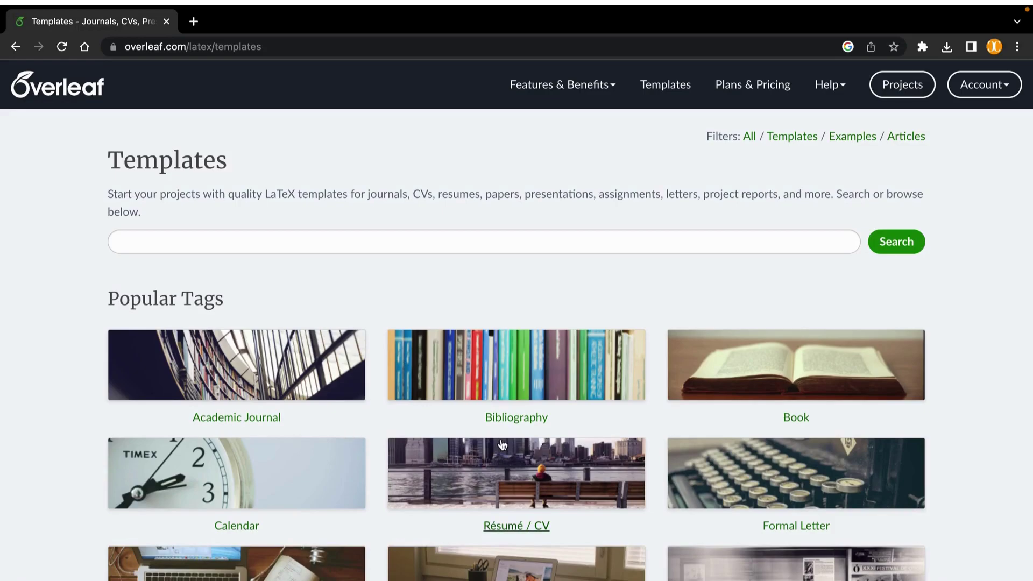
{"action": "scroll", "coordinate": [502, 445], "scroll_direction": "down", "scroll_amount": 10}
{"action": "scroll", "coordinate": [502, 445], "scroll_direction": "down", "scroll_amount": 20}
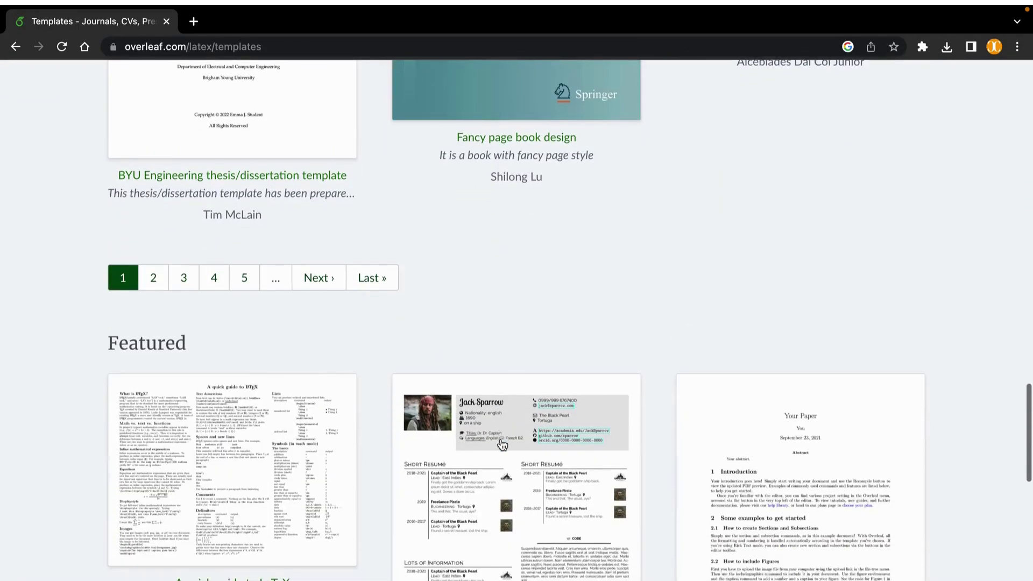
{"action": "scroll", "coordinate": [502, 445], "scroll_direction": "down", "scroll_amount": 15}
{"action": "scroll", "coordinate": [500, 443], "scroll_direction": "up", "scroll_amount": 15}
{"action": "scroll", "coordinate": [500, 443], "scroll_direction": "up", "scroll_amount": 20}
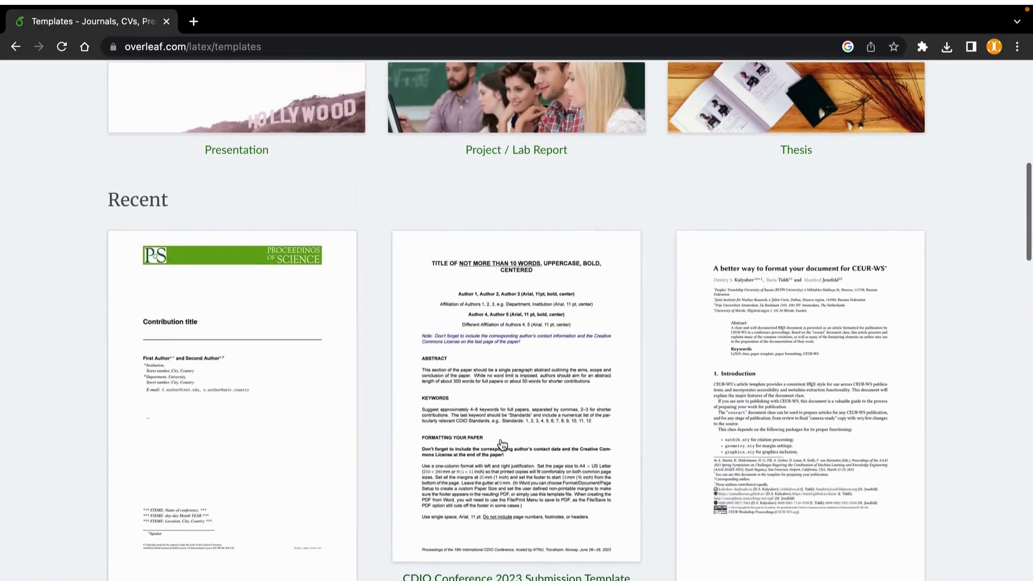
{"action": "scroll", "coordinate": [502, 283], "scroll_direction": "up", "scroll_amount": 10}
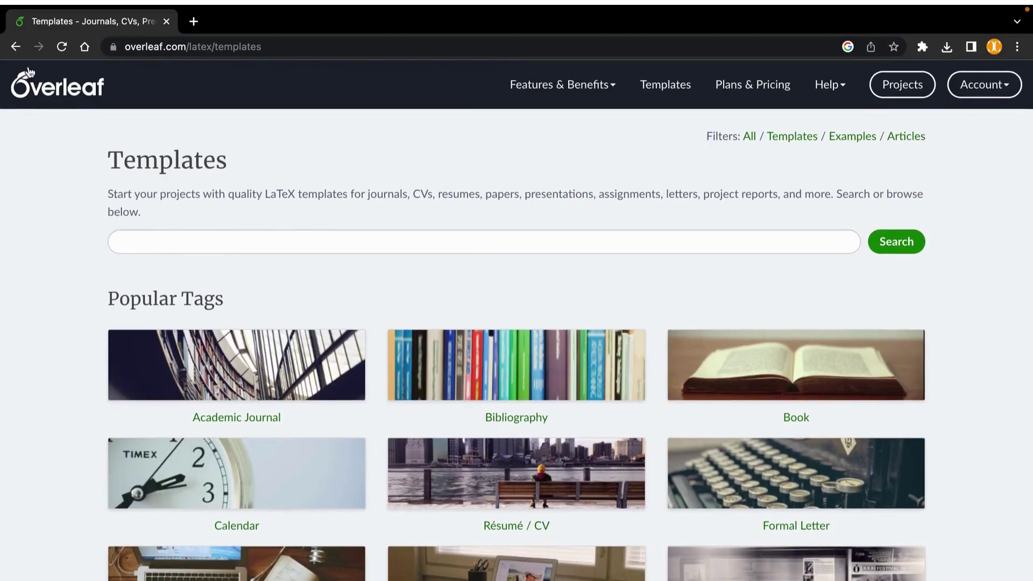
{"action": "left_click", "coordinate": [16, 46]}
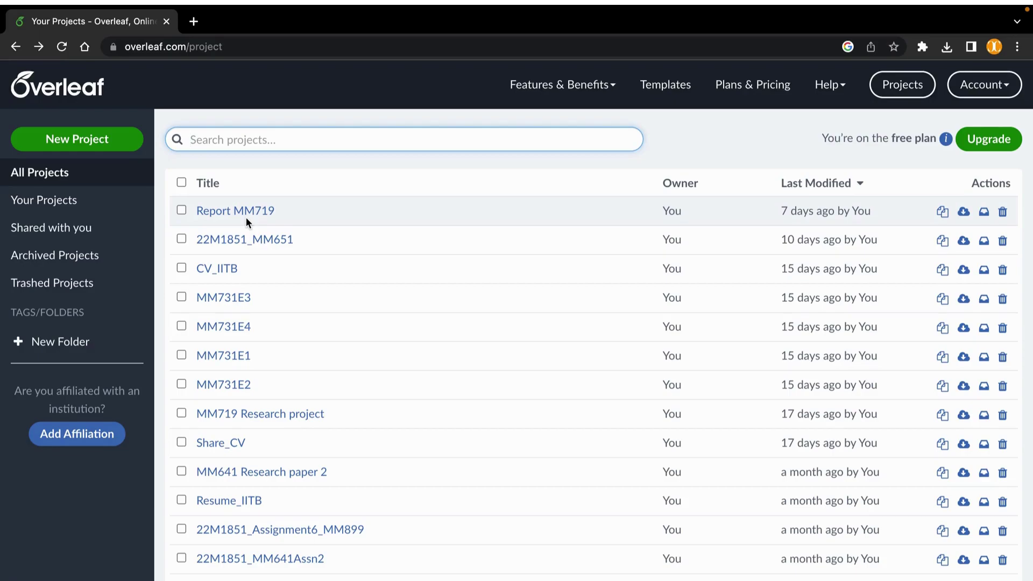
Create a new blank project named 'Latex_Course' and open it in the editor
{"action": "left_click", "coordinate": [100, 150]}
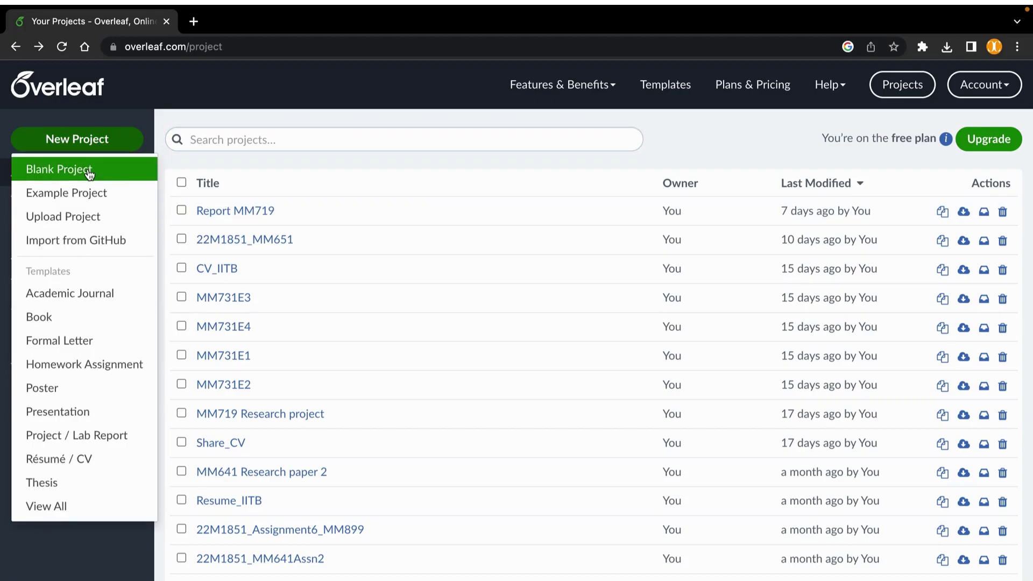
{"action": "left_click", "coordinate": [89, 171]}
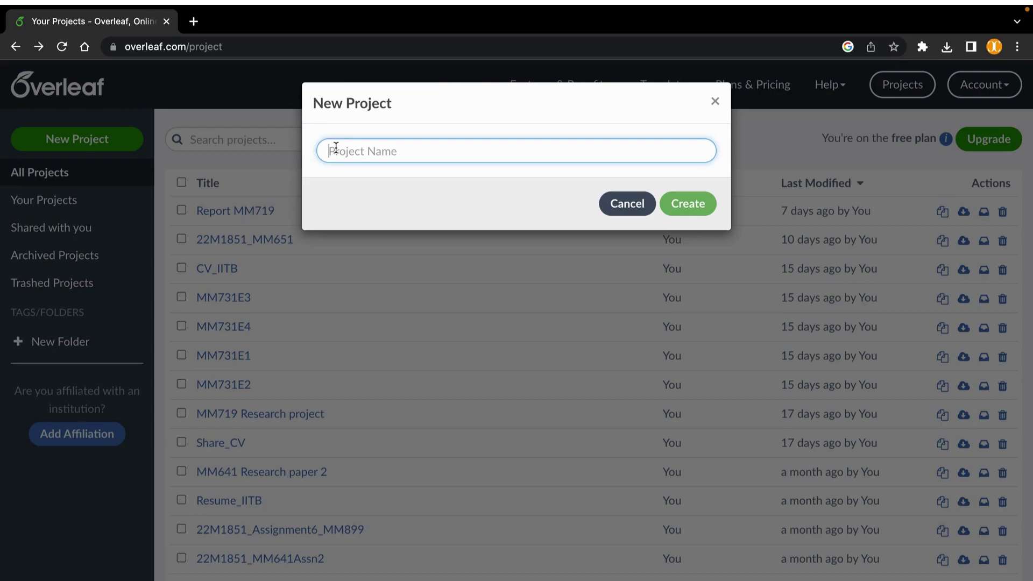
{"action": "type", "text": "Latex"}
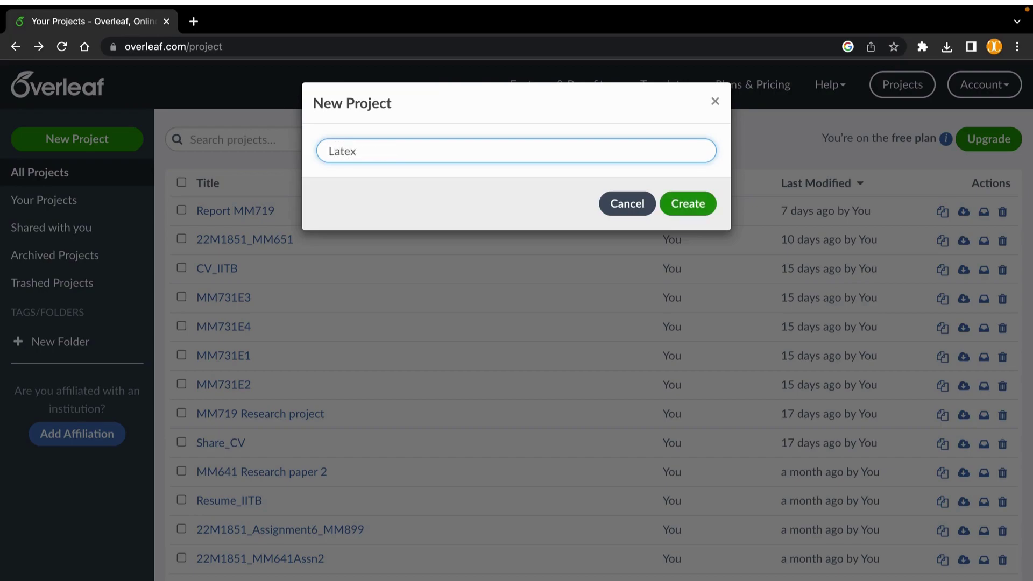
{"action": "type", "text": "_Course"}
{"action": "left_click", "coordinate": [694, 205]}
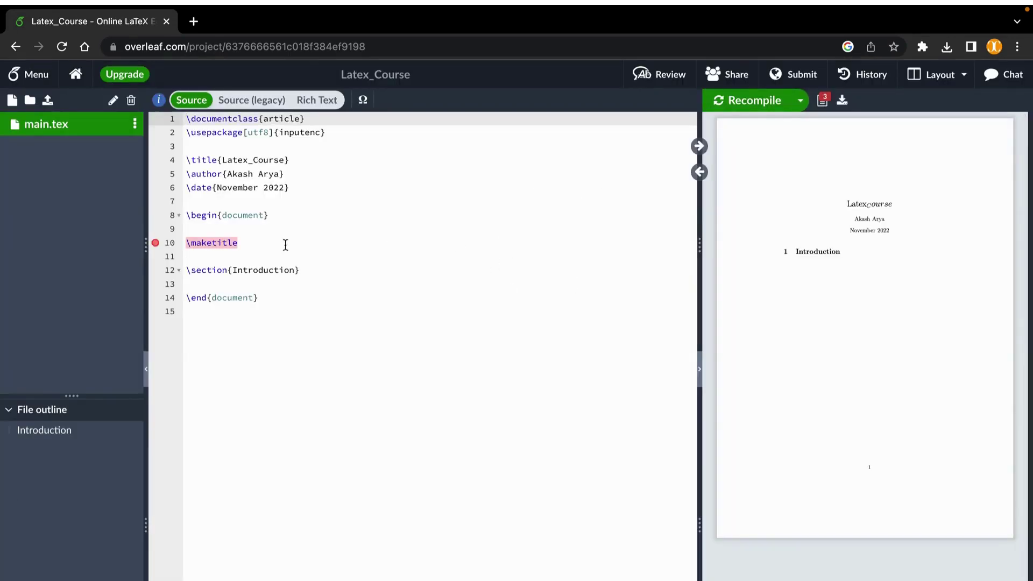
Drag the editor/PDF divider left so the compiled Latex_Course page shows larger beside main.tex
{"action": "left_click", "coordinate": [426, 281]}
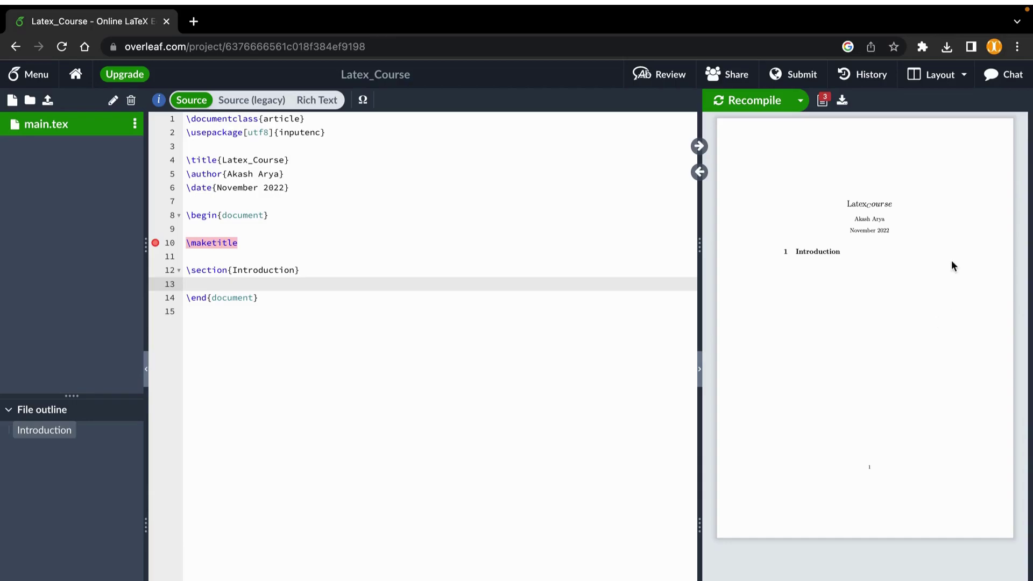
{"action": "left_click_drag", "start_coordinate": [700, 284], "coordinate": [620, 294]}
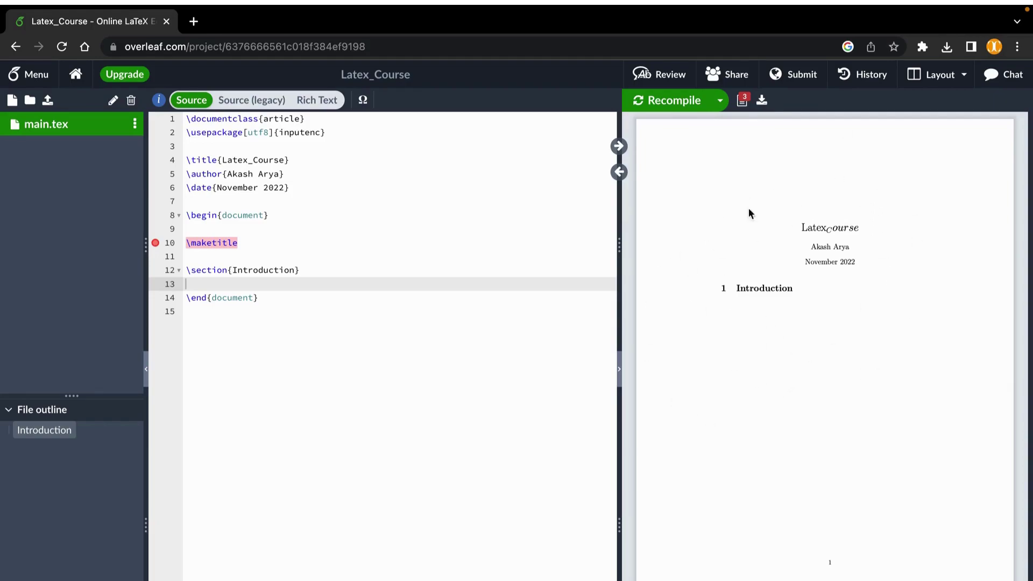
{"action": "left_click", "coordinate": [276, 231]}
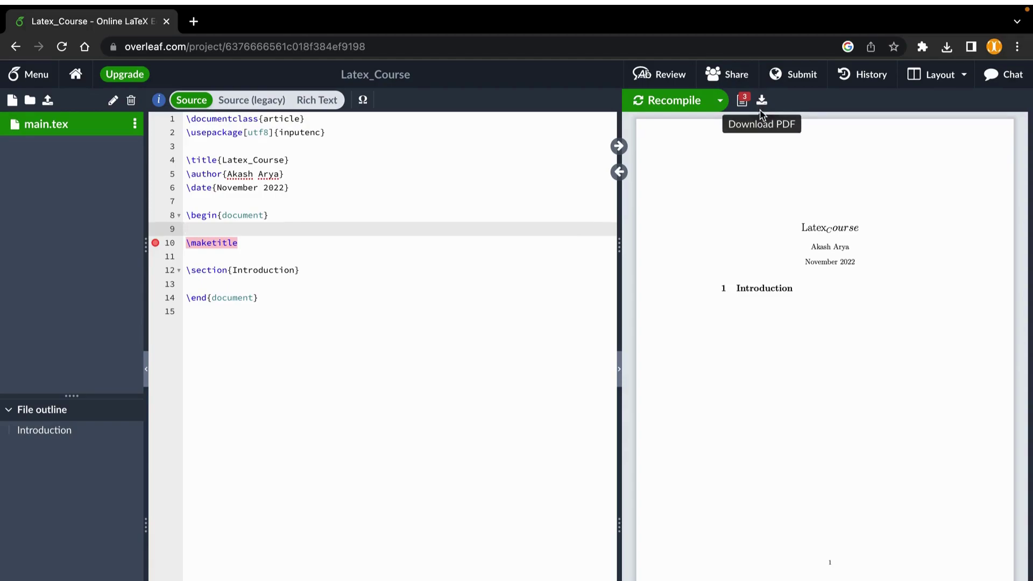
{"action": "left_click", "coordinate": [728, 77]}
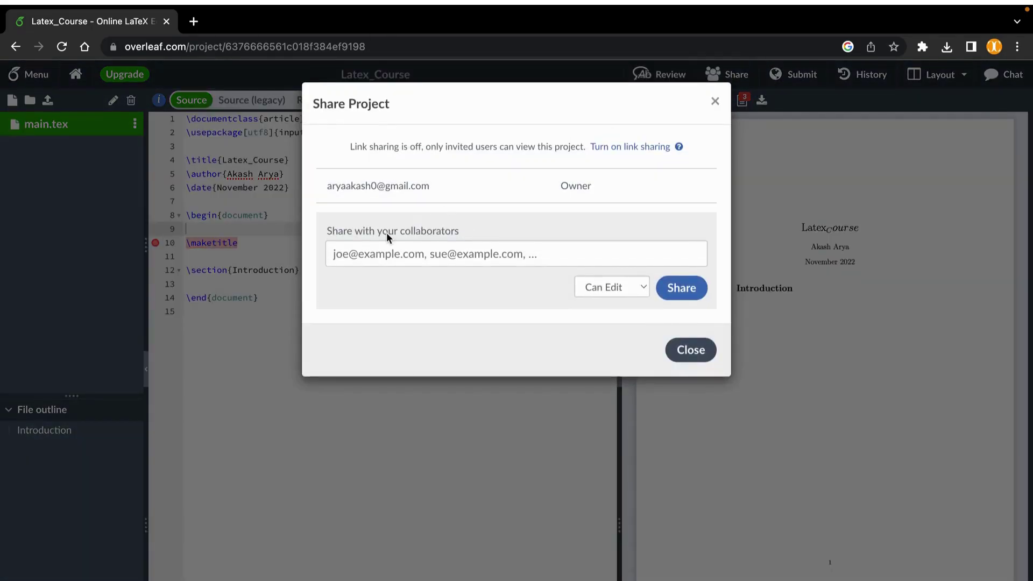
{"action": "left_click", "coordinate": [356, 254]}
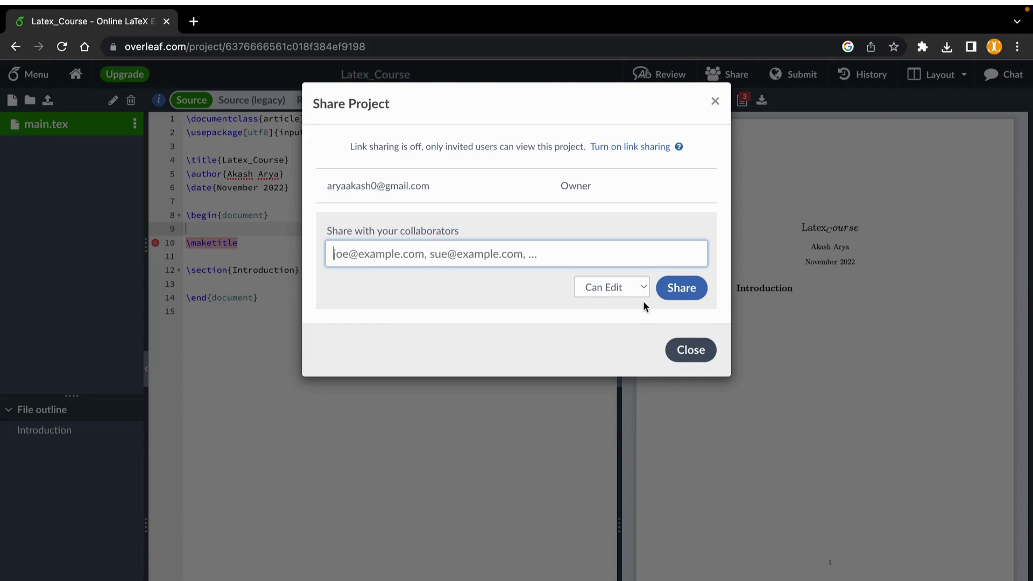
{"action": "left_click", "coordinate": [644, 287]}
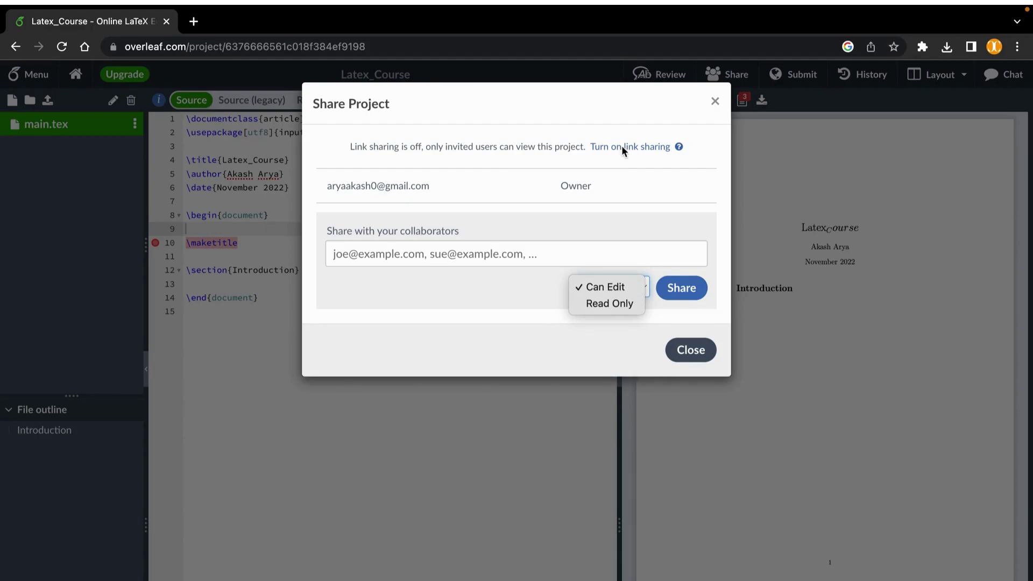
{"action": "left_click", "coordinate": [719, 106]}
{"action": "left_click", "coordinate": [716, 102]}
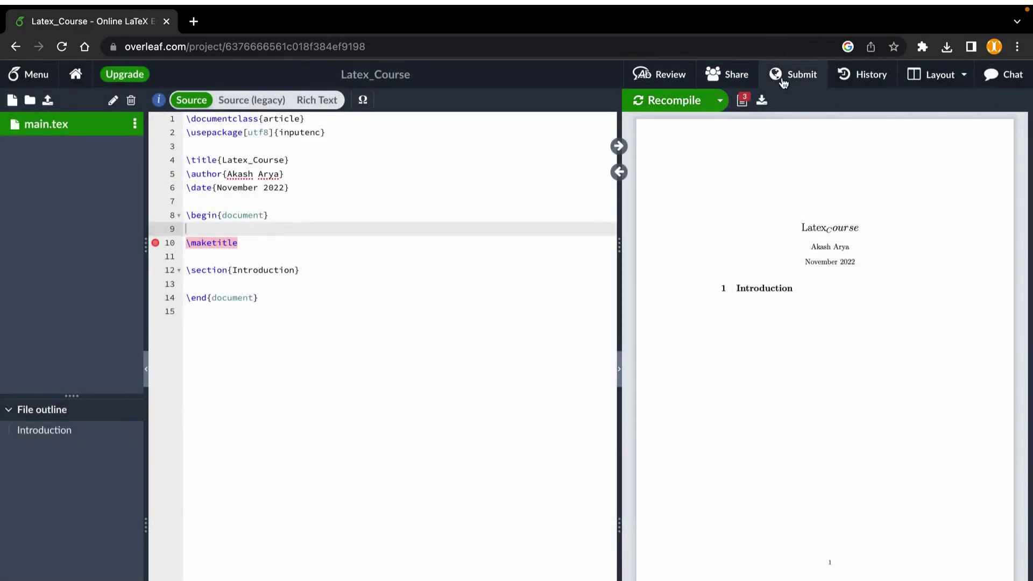
{"action": "left_click", "coordinate": [807, 74]}
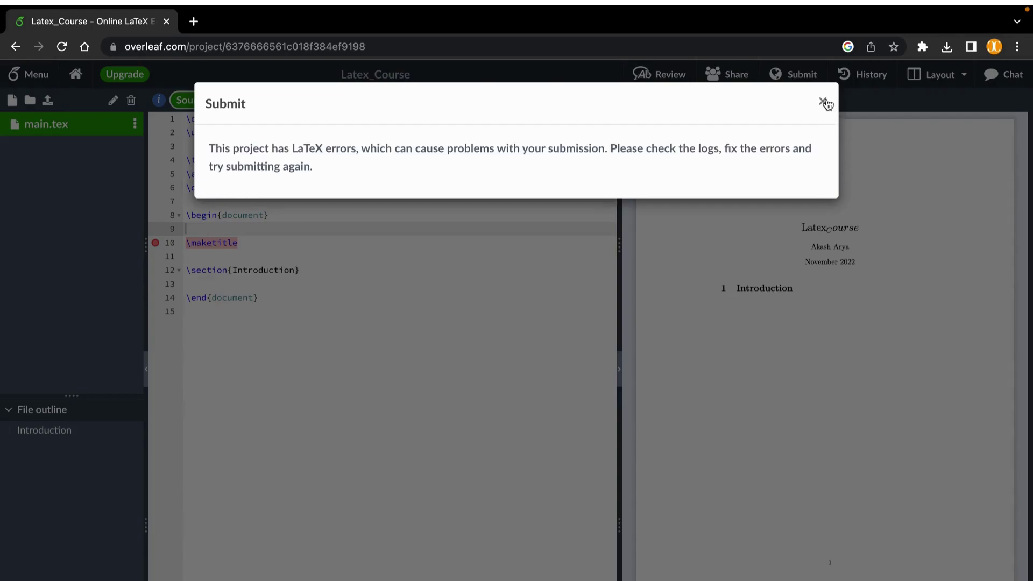
{"action": "left_click", "coordinate": [824, 102]}
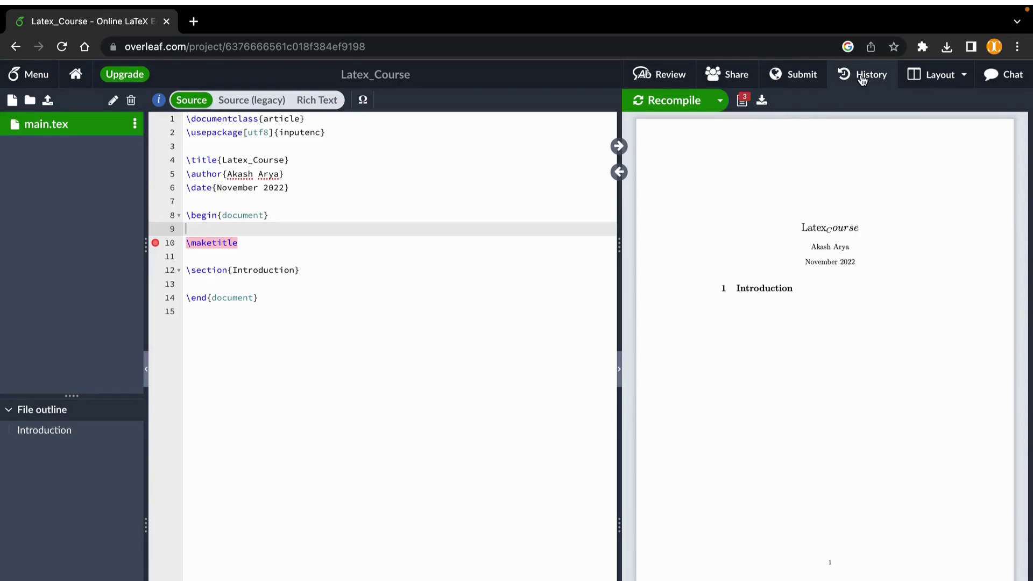
Switch the layout to Editor only, then to PDF only
{"action": "left_click", "coordinate": [963, 81]}
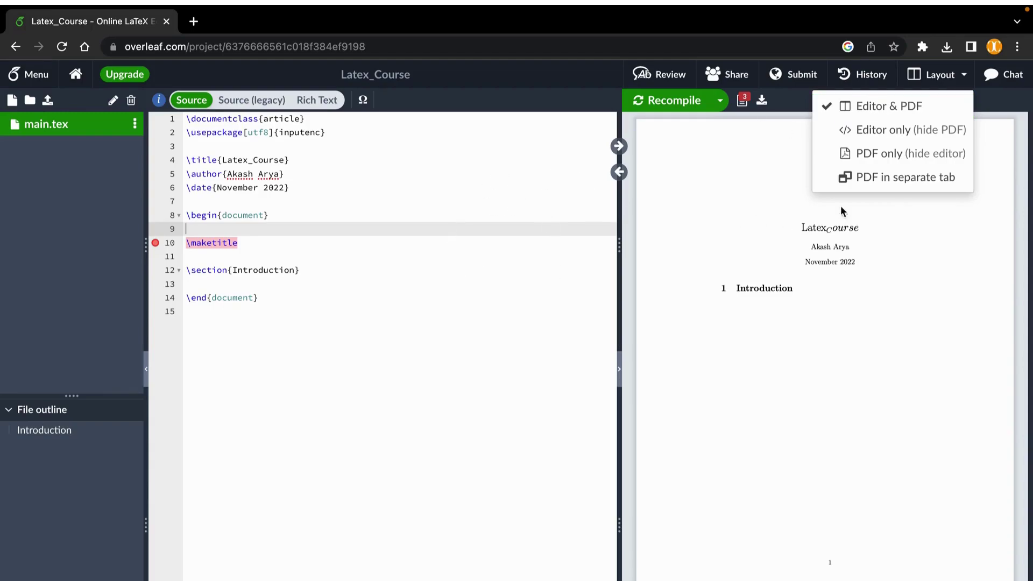
{"action": "left_click", "coordinate": [879, 132]}
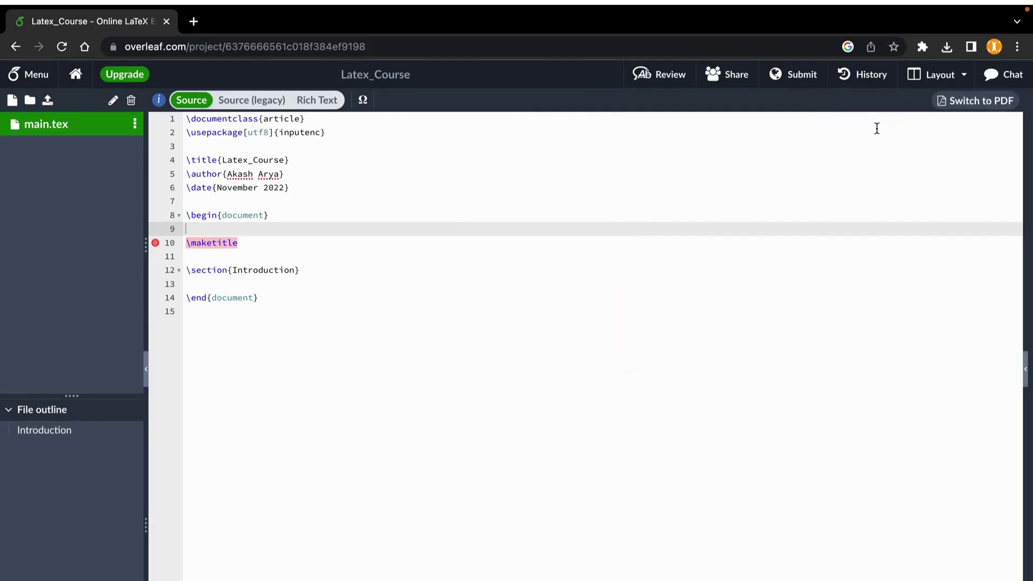
{"action": "left_click", "coordinate": [962, 79]}
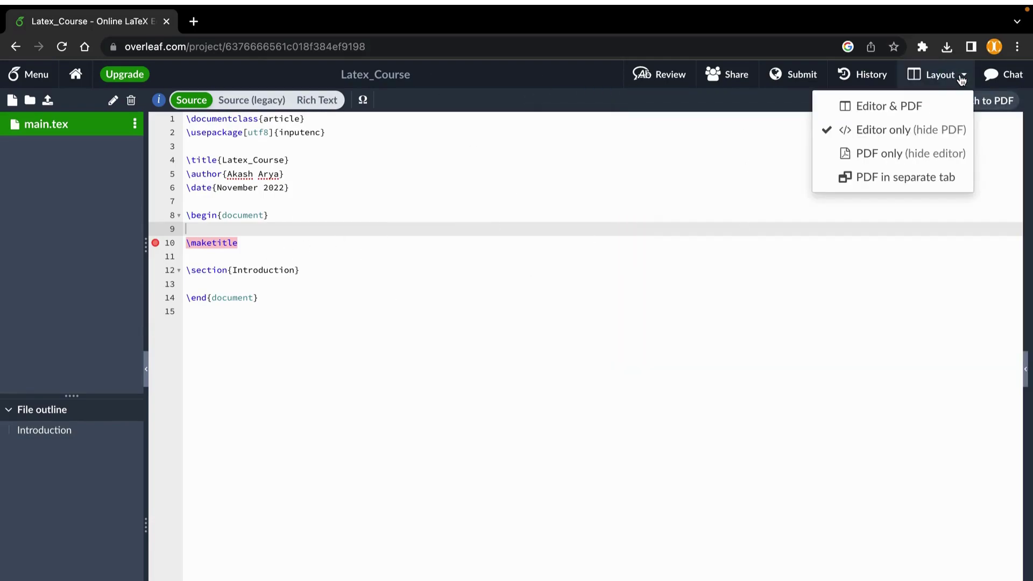
{"action": "left_click", "coordinate": [885, 162]}
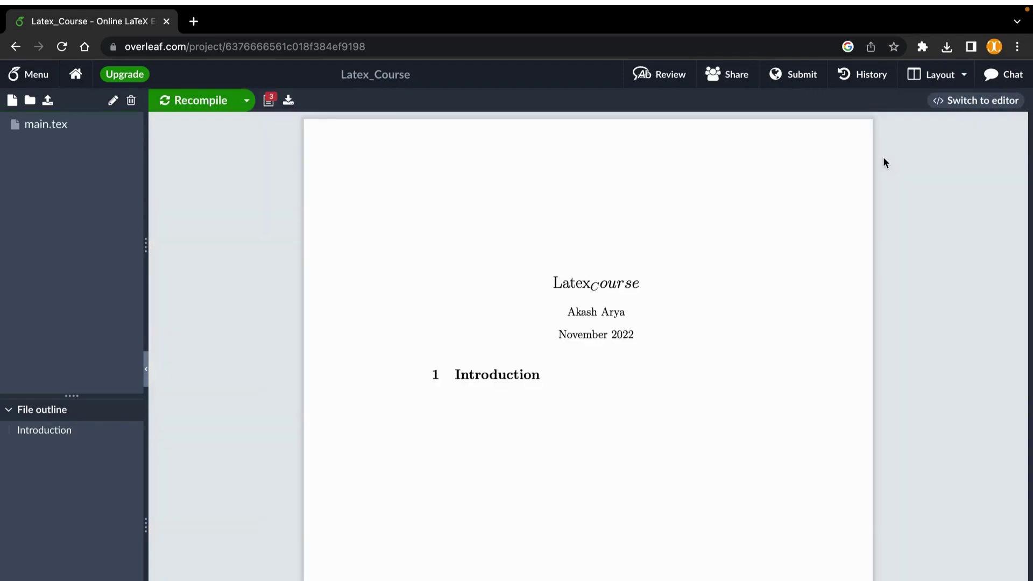
Open the PDF in a separate browser tab, then close that tab
{"action": "left_click", "coordinate": [937, 80]}
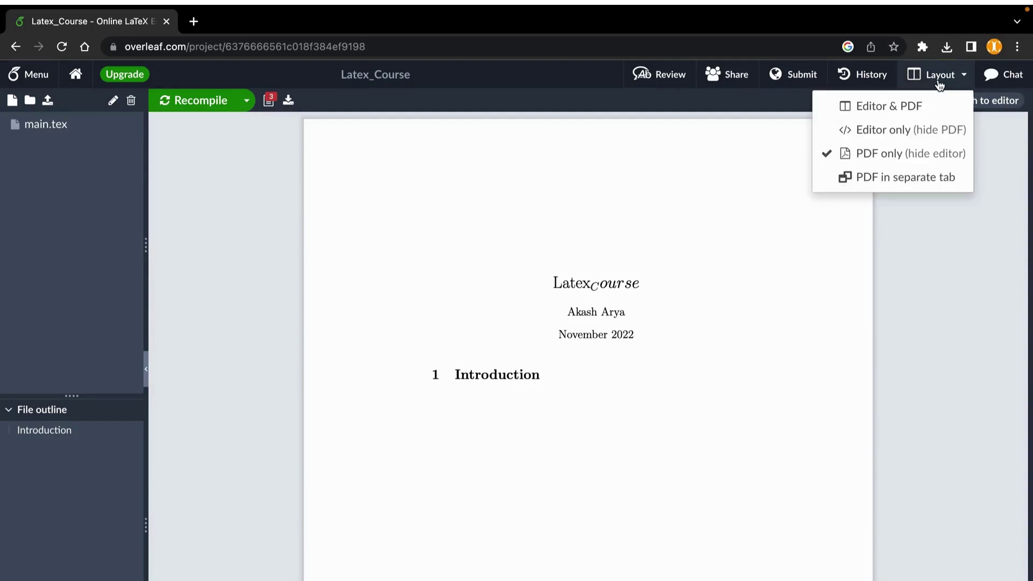
{"action": "left_click", "coordinate": [887, 179]}
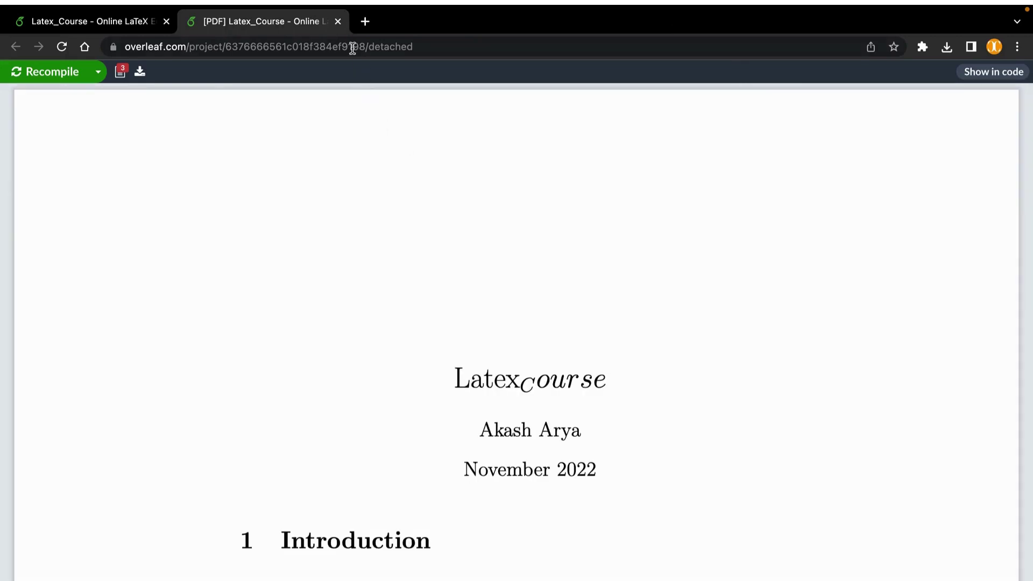
{"action": "left_click", "coordinate": [338, 21]}
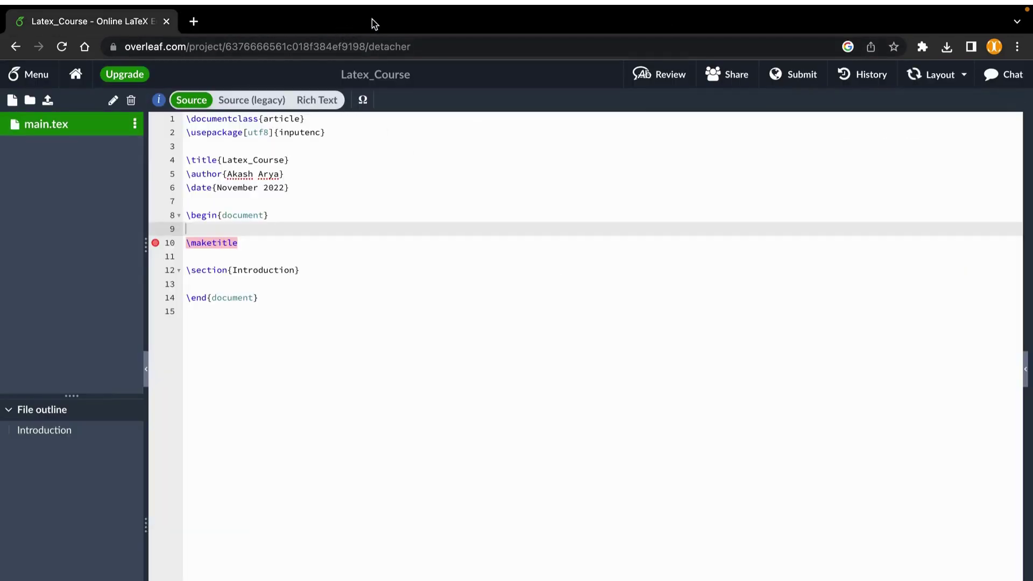
{"action": "left_click", "coordinate": [953, 78]}
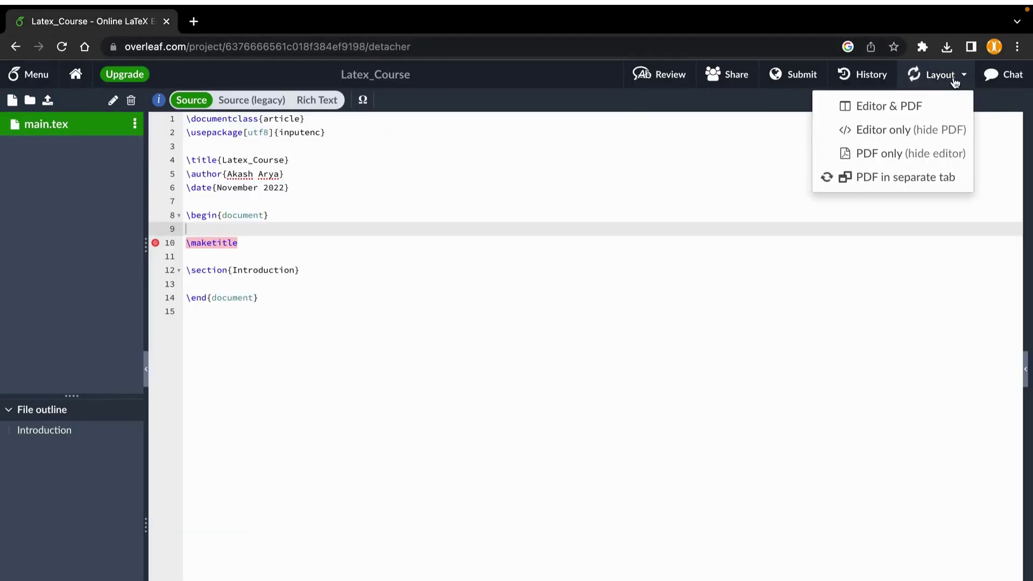
Restore the side-by-side Editor & PDF layout
{"action": "left_click", "coordinate": [908, 106]}
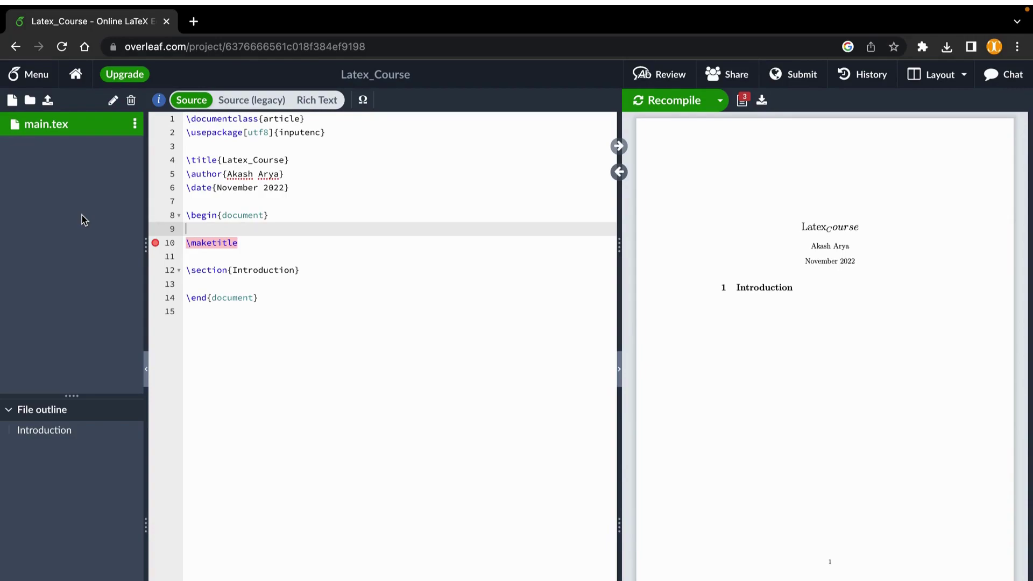
Open the Add Files dialog from the Upload icon above the file tree
{"action": "left_click", "coordinate": [47, 101]}
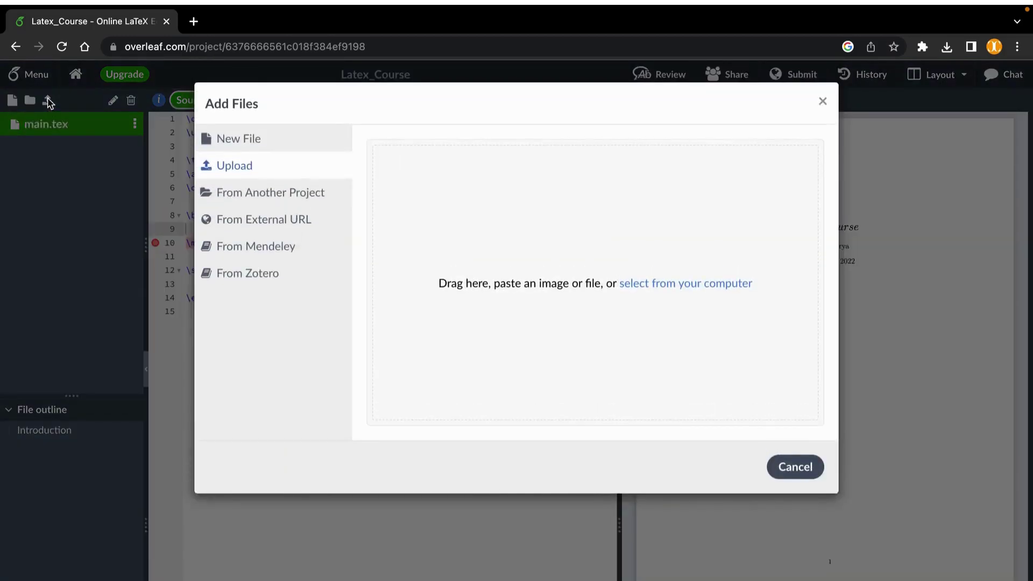